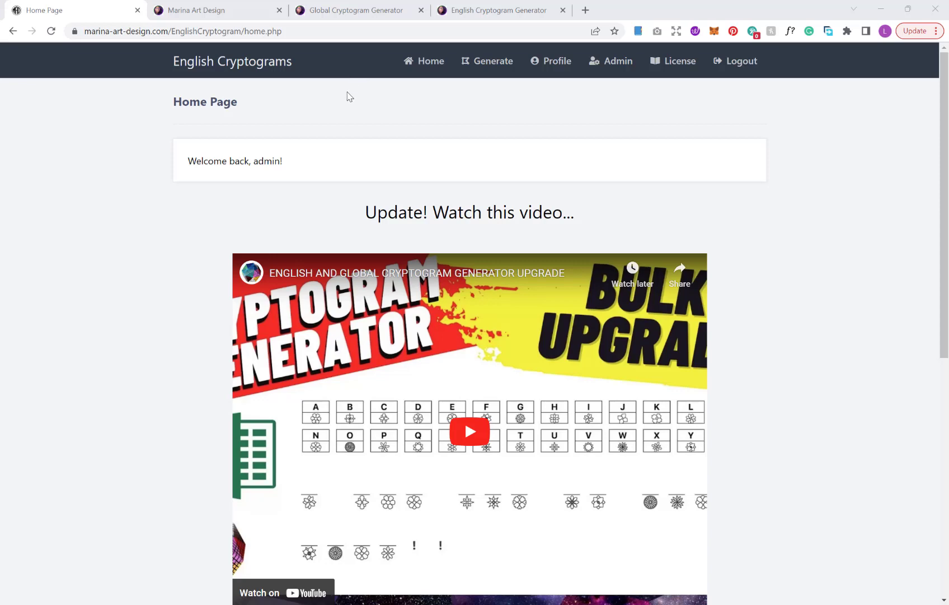
Review the supported letters and symbols on the English and Global Cryptogram Generator product pages
left_click(489, 13)
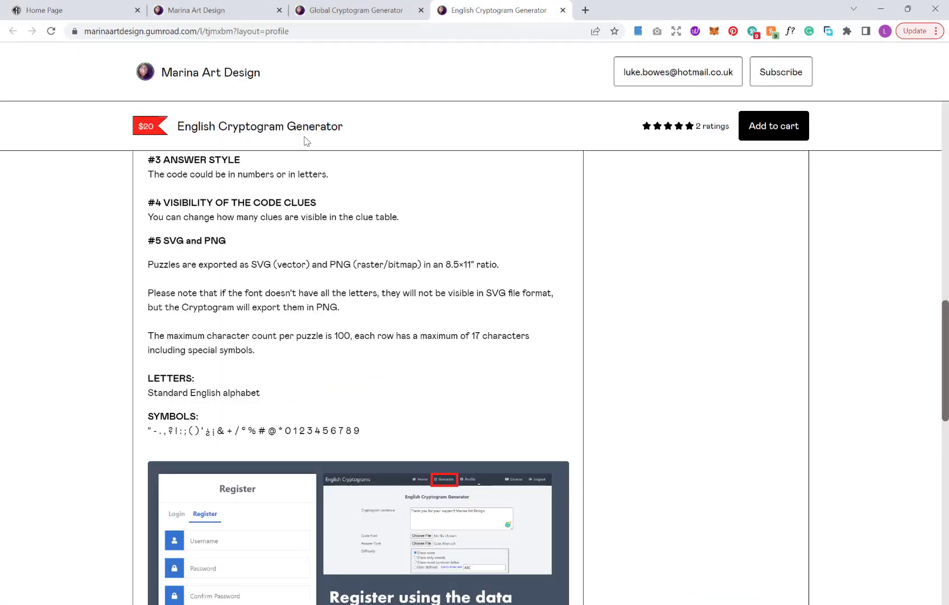
scroll(409, 255, "down", 2)
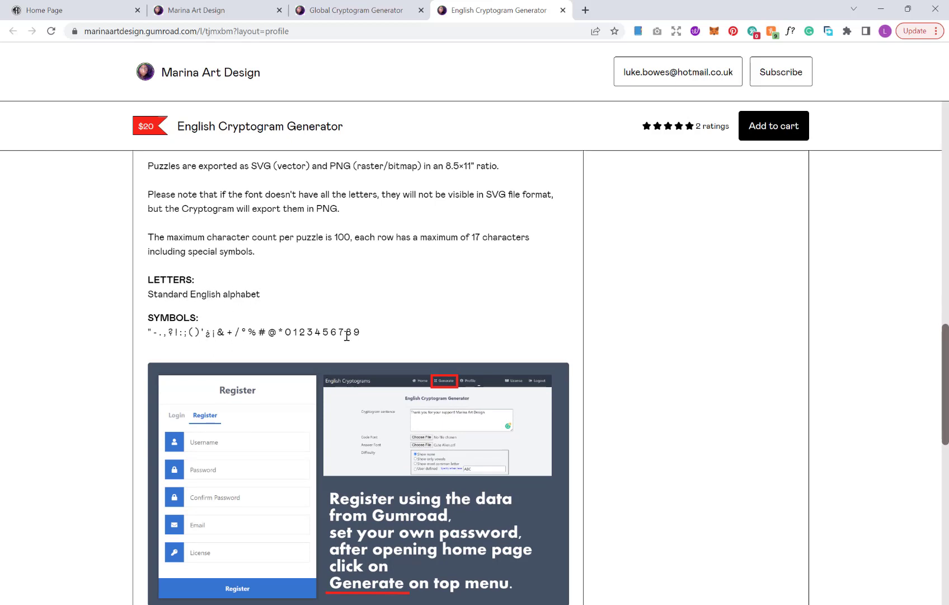
left_click(353, 12)
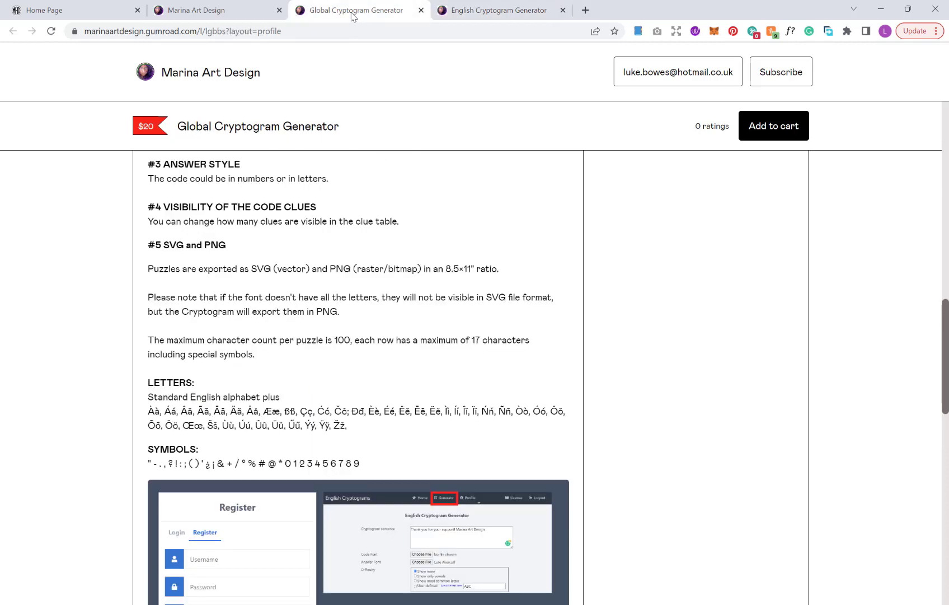
scroll(302, 269, "down", 2)
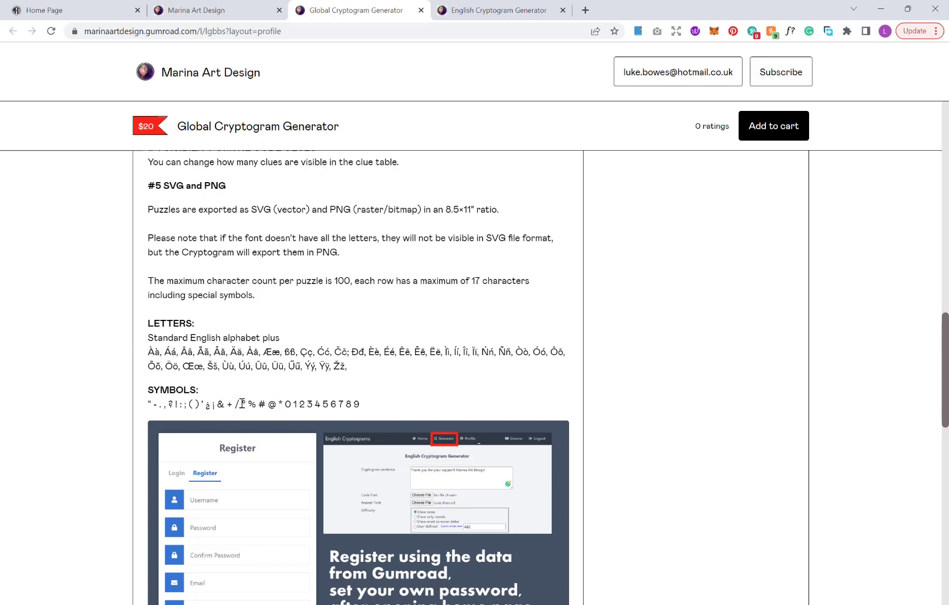
Open the English Cryptogram Generator and enter the sentence "There was a cat named paul who liked bacon"
left_click(57, 9)
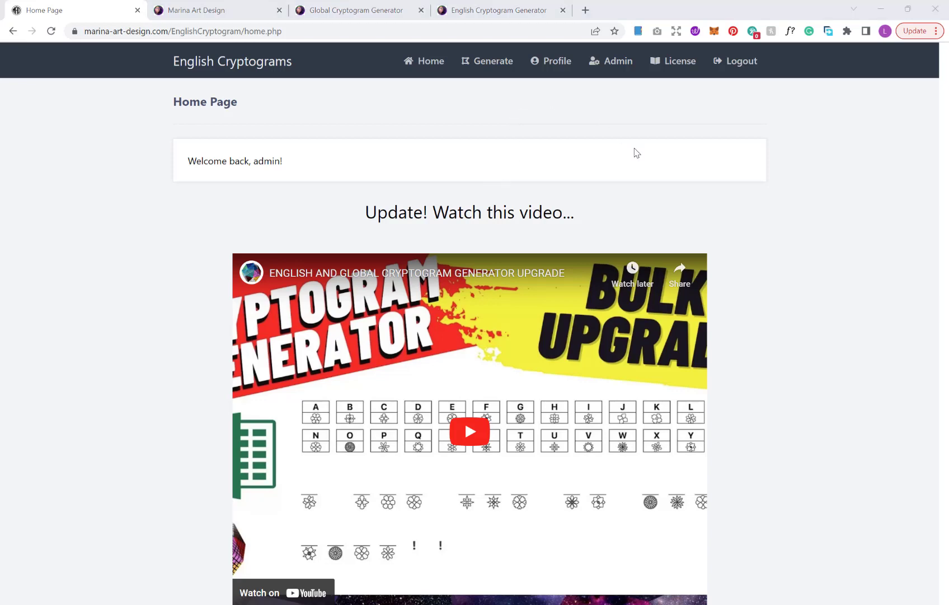
left_click(488, 62)
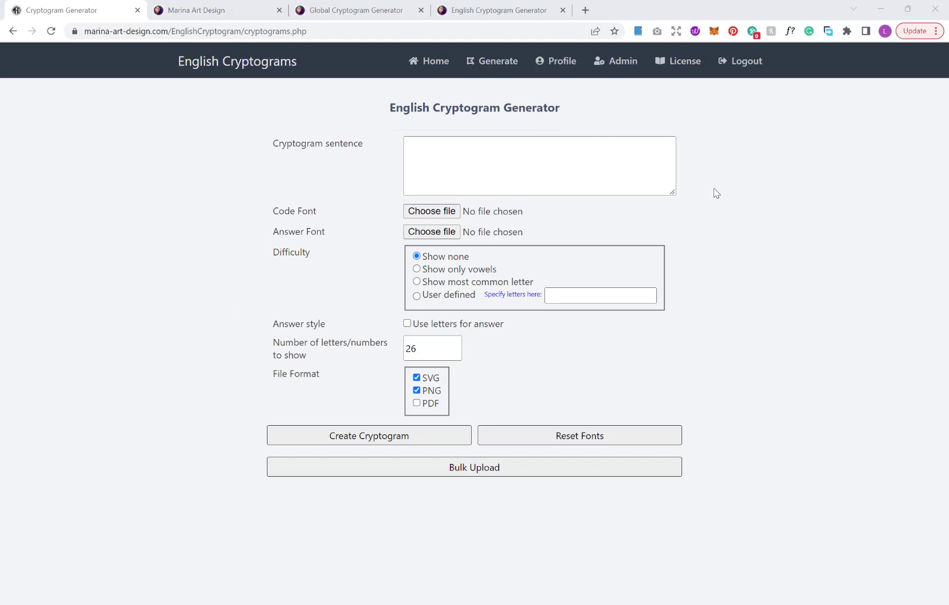
left_click(548, 164)
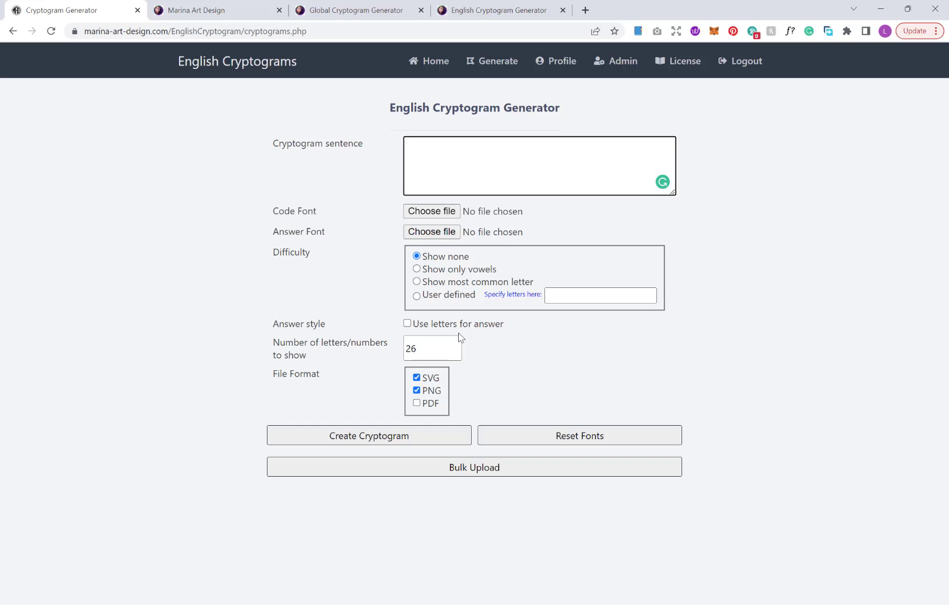
type("There ")
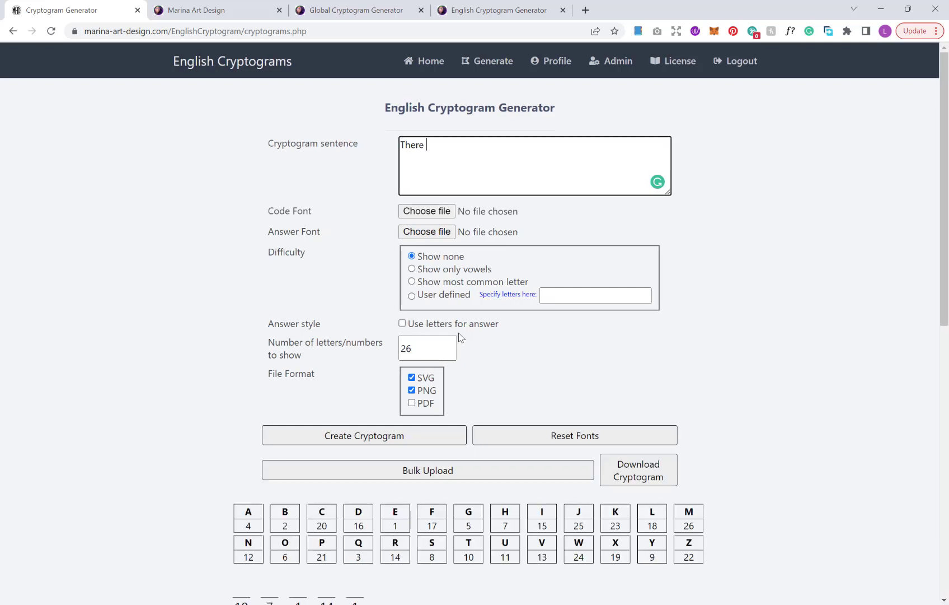
type("was a cat named")
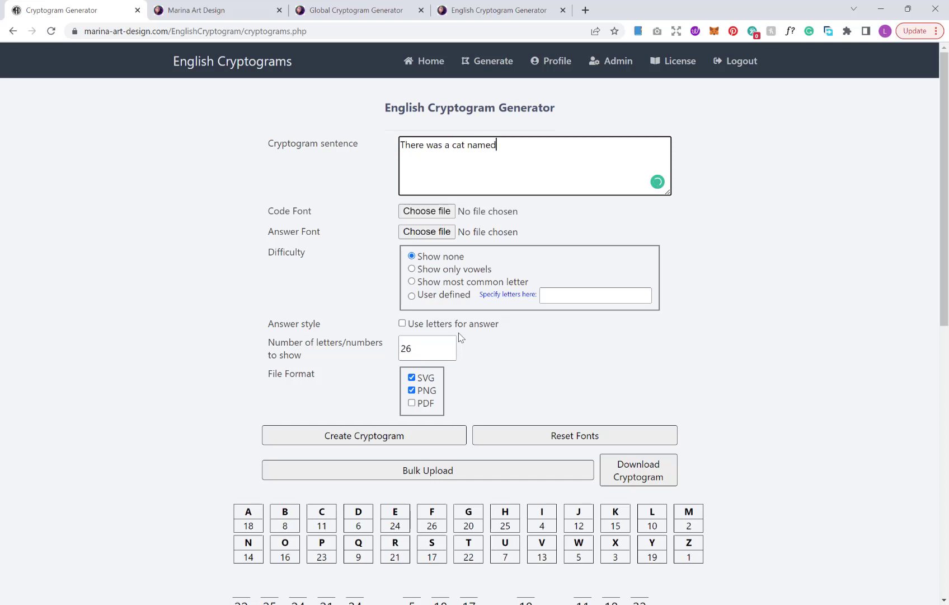
type(" paul who like")
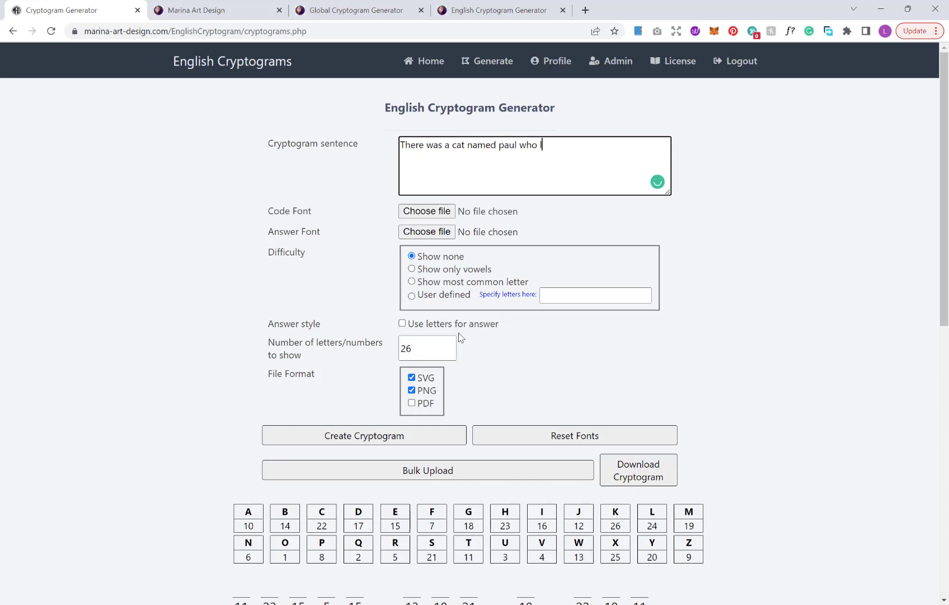
type("d")
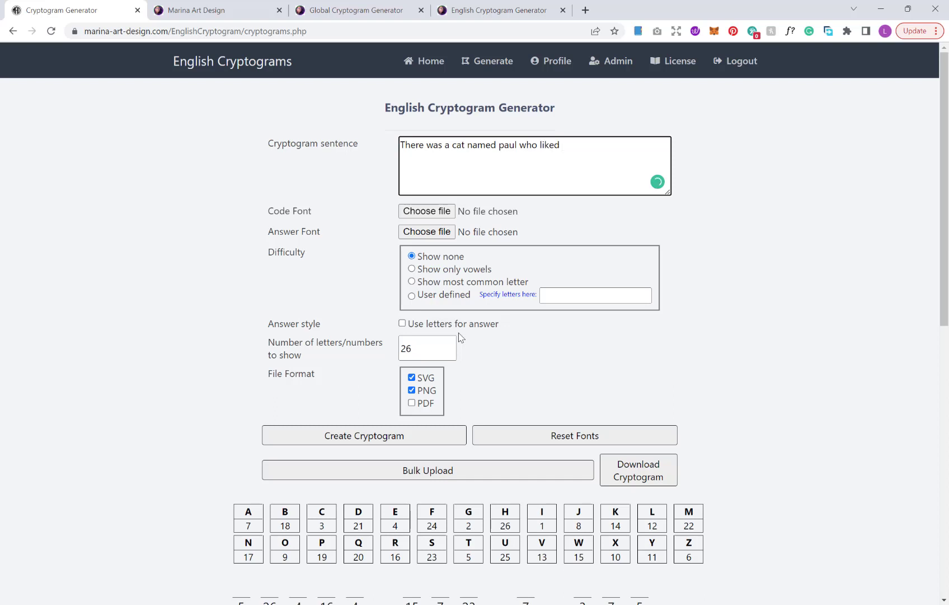
type(" bacon")
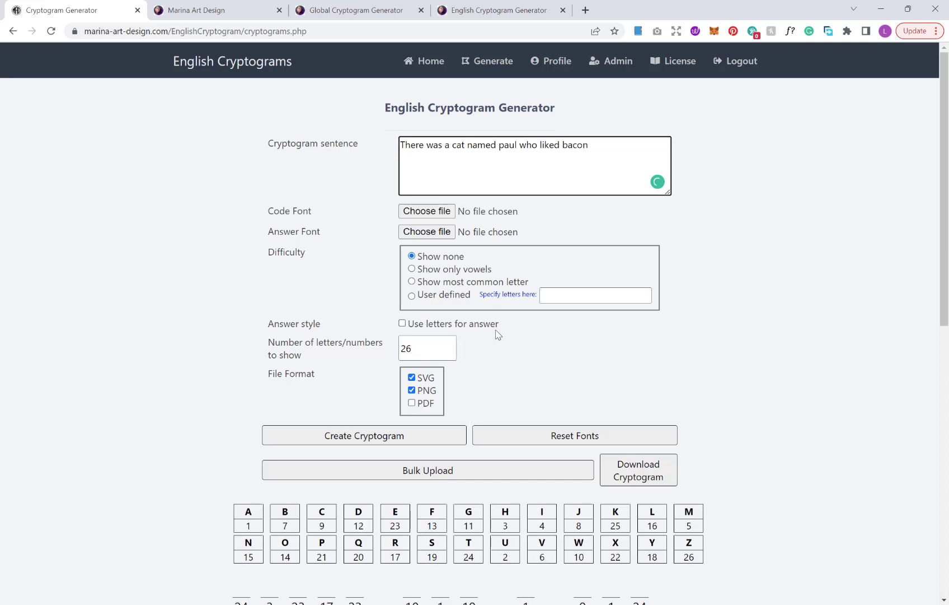
Examine the cryptogram preview, comparing the letter-to-number key with the coded sentence
scroll(544, 365, "down", 2)
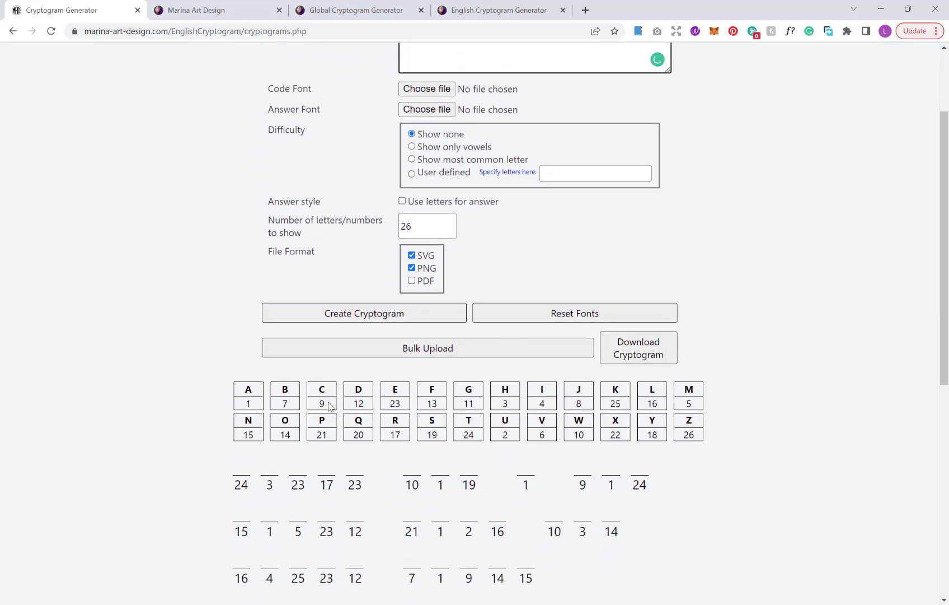
scroll(309, 396, "down", 1)
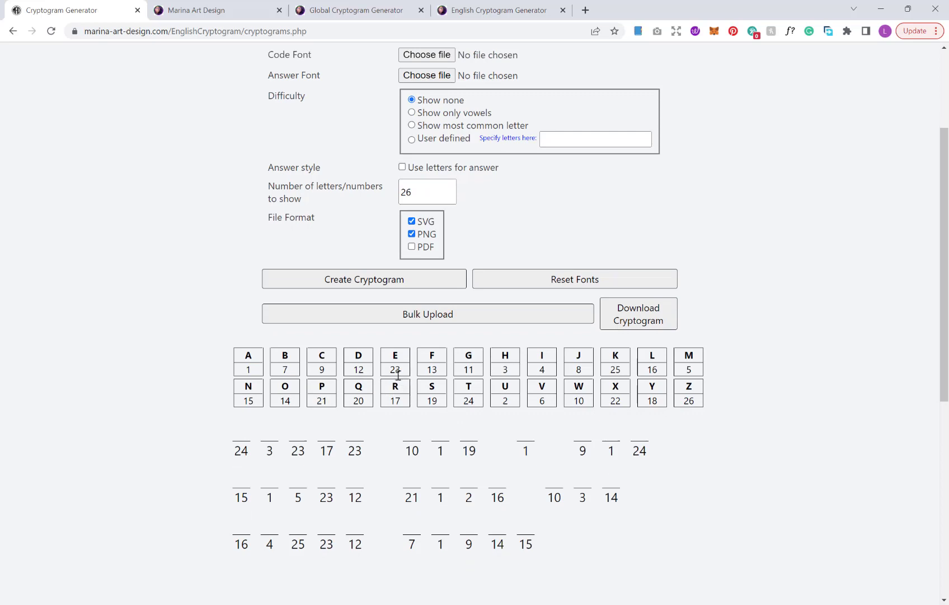
scroll(398, 375, "up", 2)
scroll(265, 374, "down", 2)
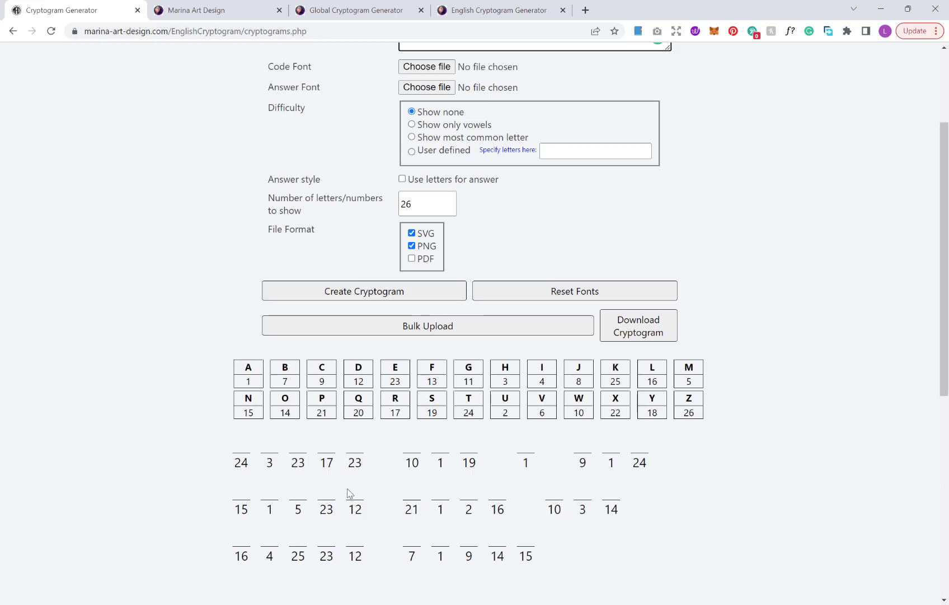
scroll(351, 491, "up", 2)
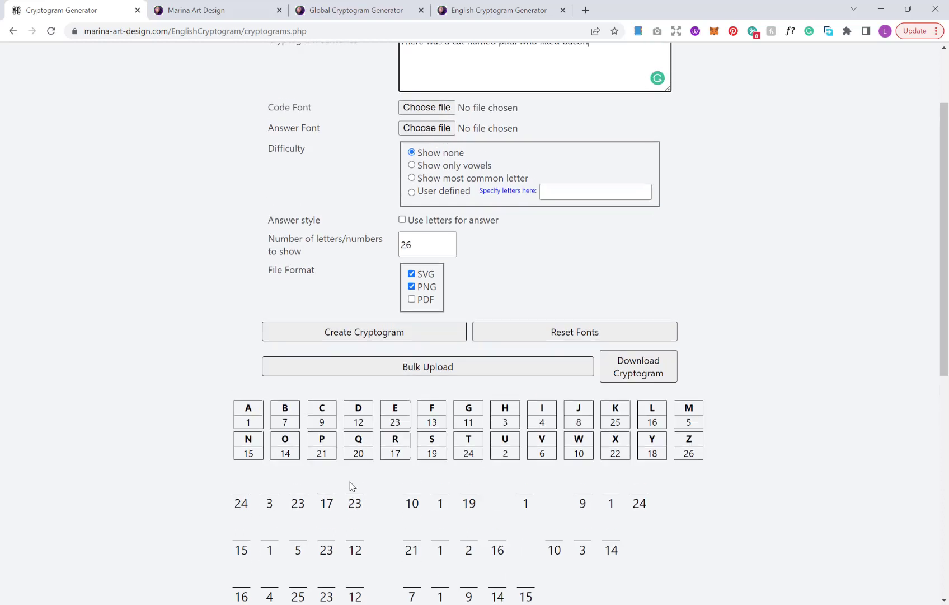
scroll(351, 486, "down", 1)
scroll(356, 471, "up", 1)
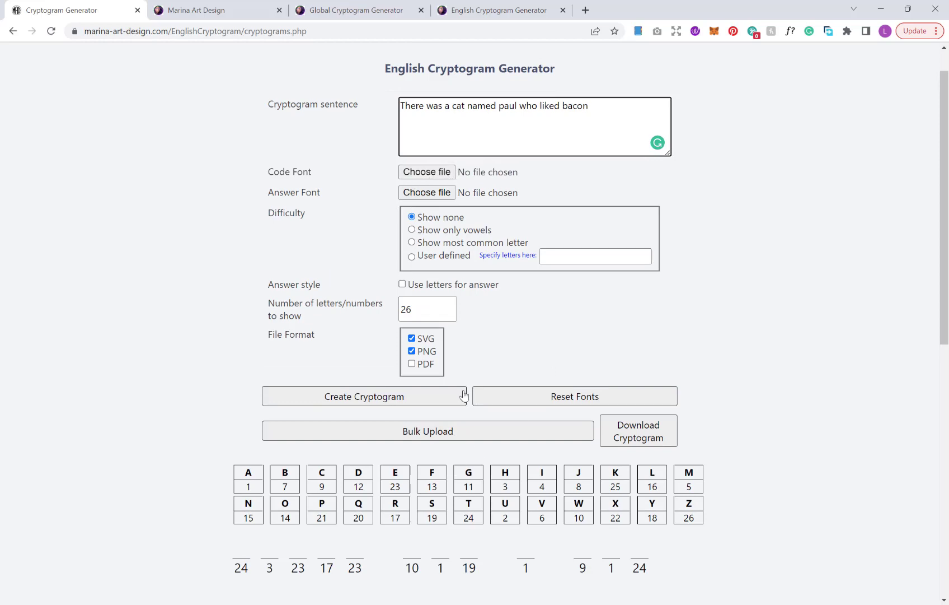
scroll(457, 365, "down", 1)
scroll(457, 366, "down", 3)
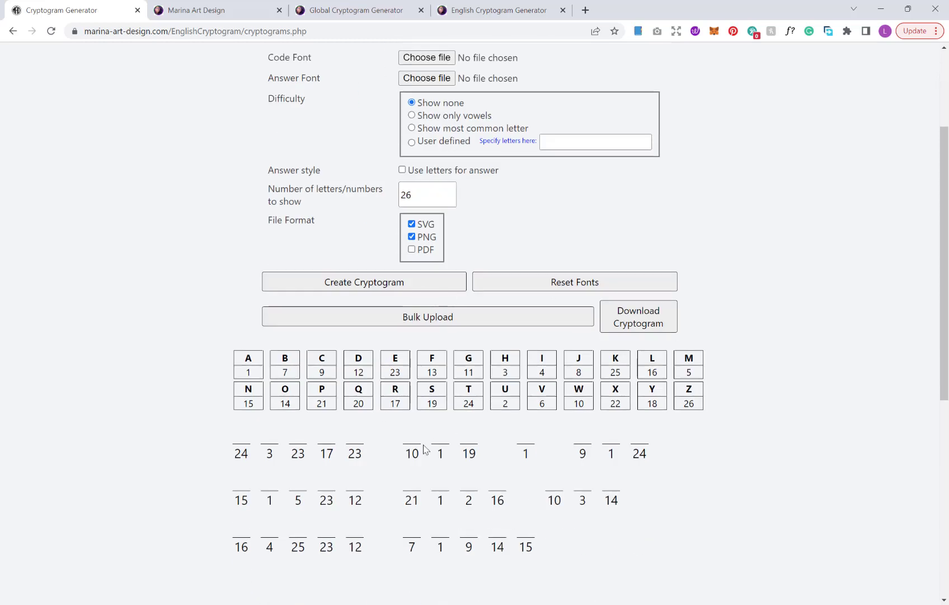
Load CollegiateFLF from the fonts folder in Downloads as the code font and check the key in the preview
scroll(469, 421, "up", 2)
scroll(469, 421, "up", 3)
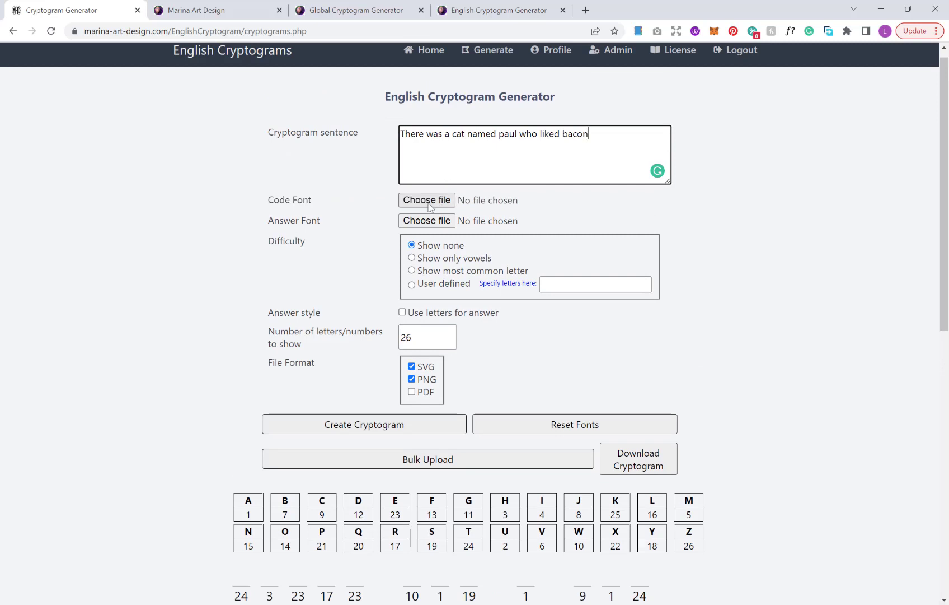
left_click(429, 203)
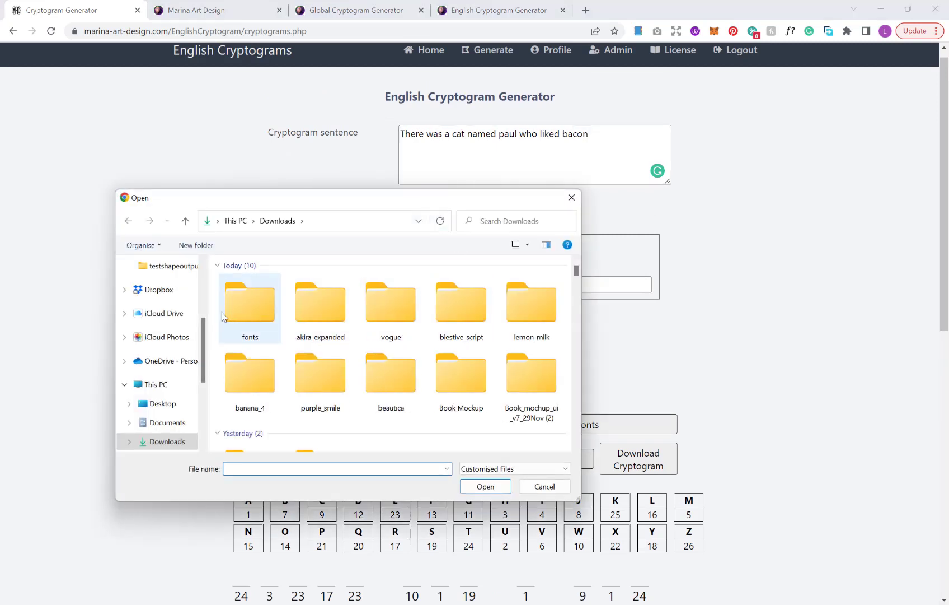
double_click(239, 310)
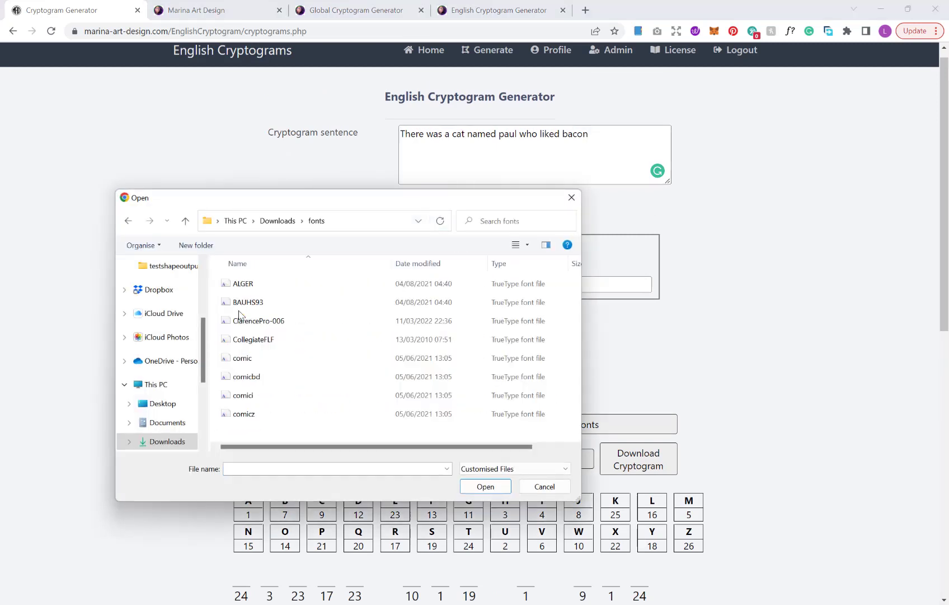
left_click(290, 344)
left_click(484, 486)
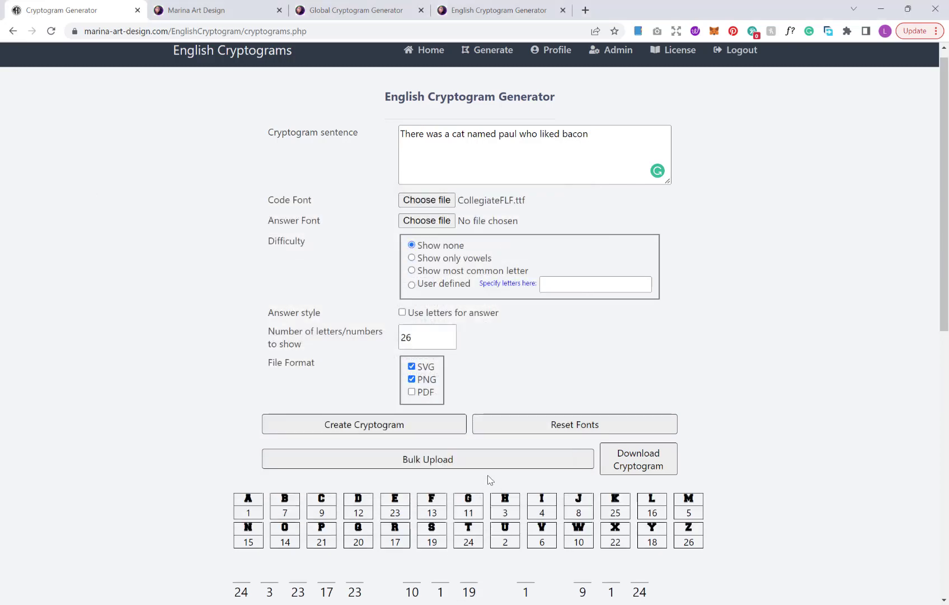
scroll(490, 480, "down", 2)
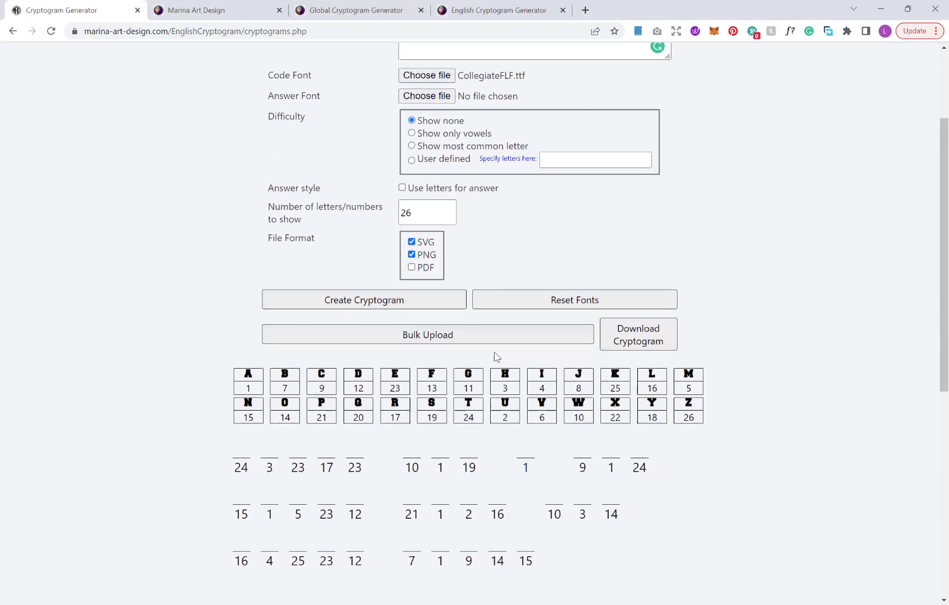
scroll(493, 358, "up", 2)
scroll(491, 361, "down", 3)
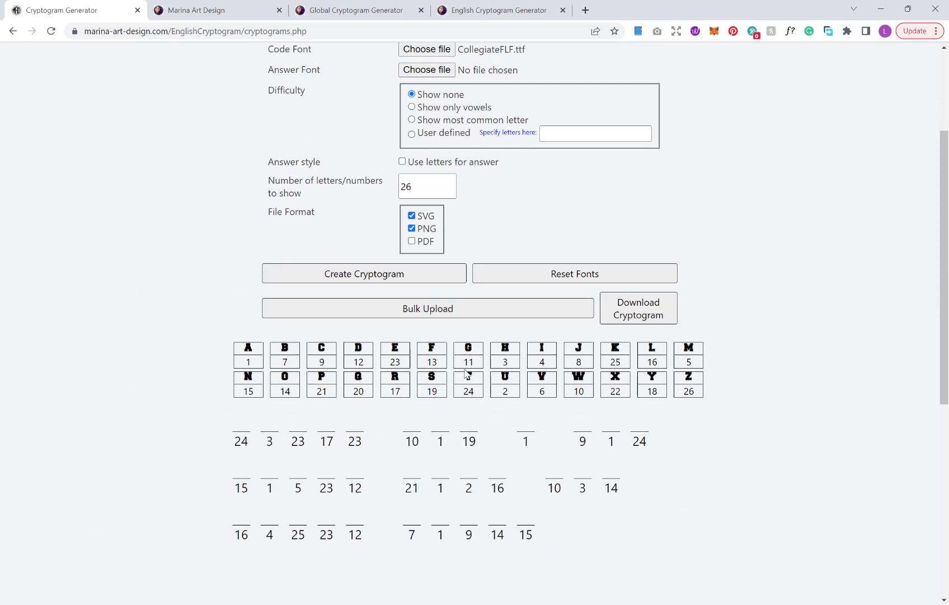
Load comici from the fonts folder as the answer font and check the numbers in the preview
scroll(391, 330, "up", 3)
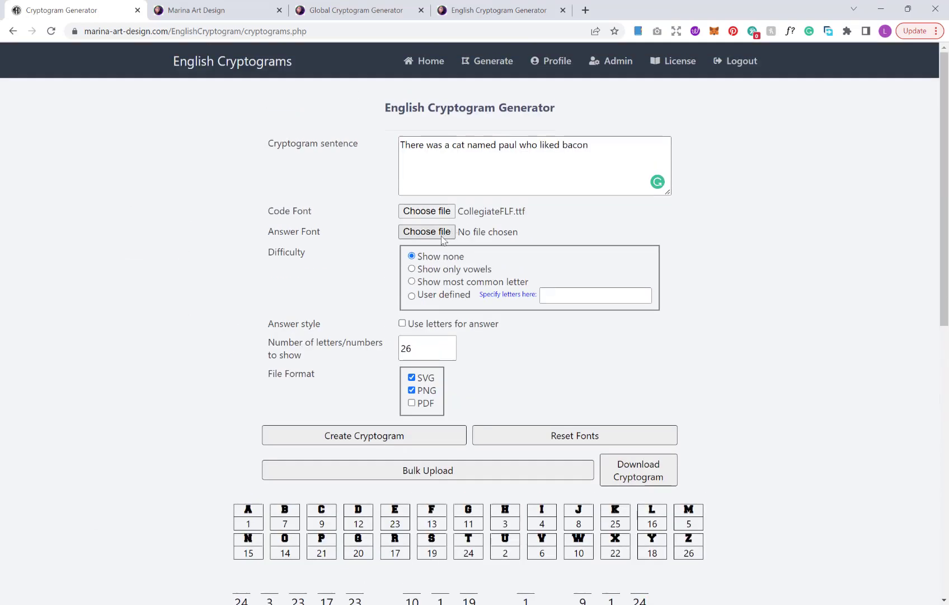
left_click(443, 235)
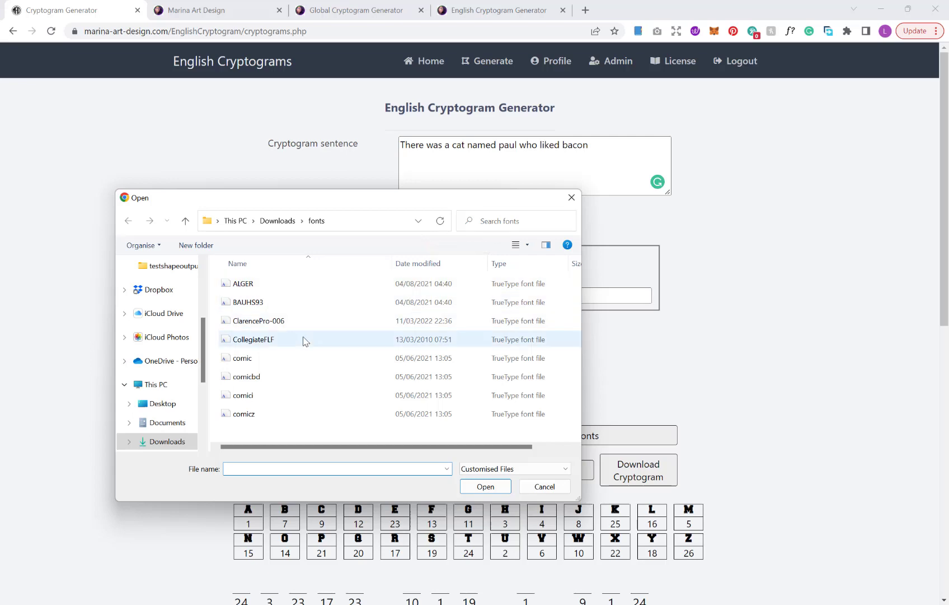
left_click(280, 413)
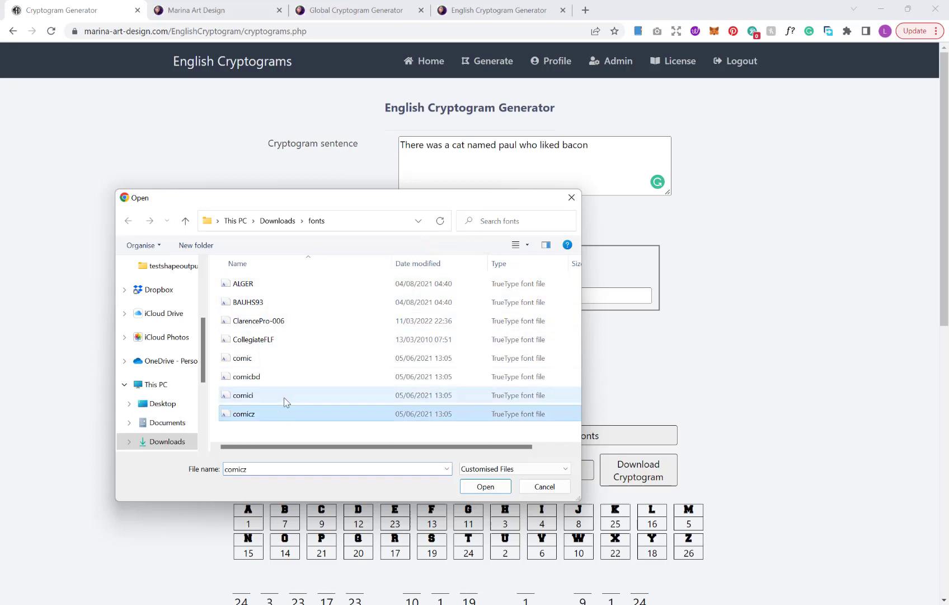
left_click(285, 401)
left_click(476, 486)
scroll(487, 386, "down", 2)
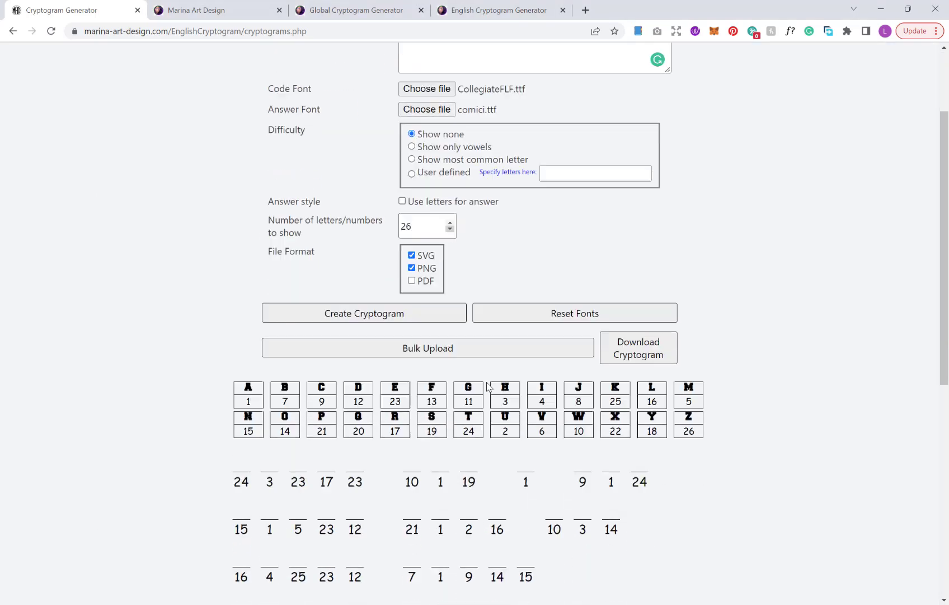
scroll(479, 439, "down", 1)
scroll(480, 439, "up", 5)
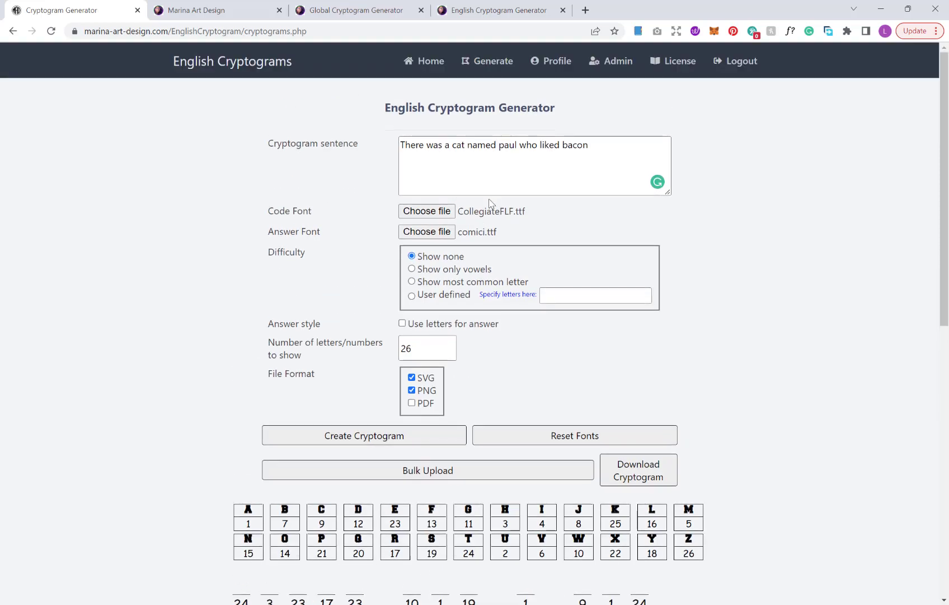
Set the difficulty to User defined and try ABG as the specified letters
scroll(485, 218, "down", 2)
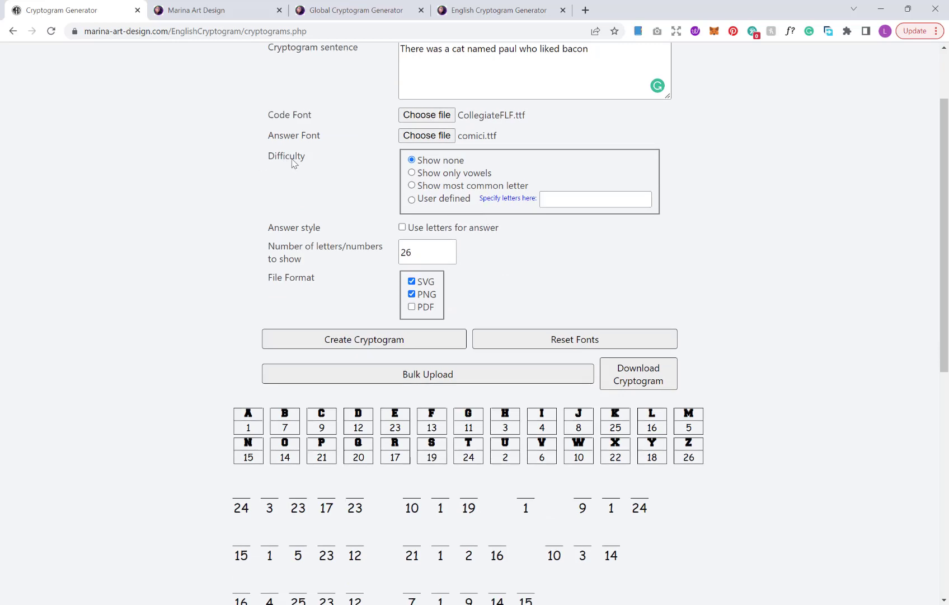
scroll(292, 160, "down", 1)
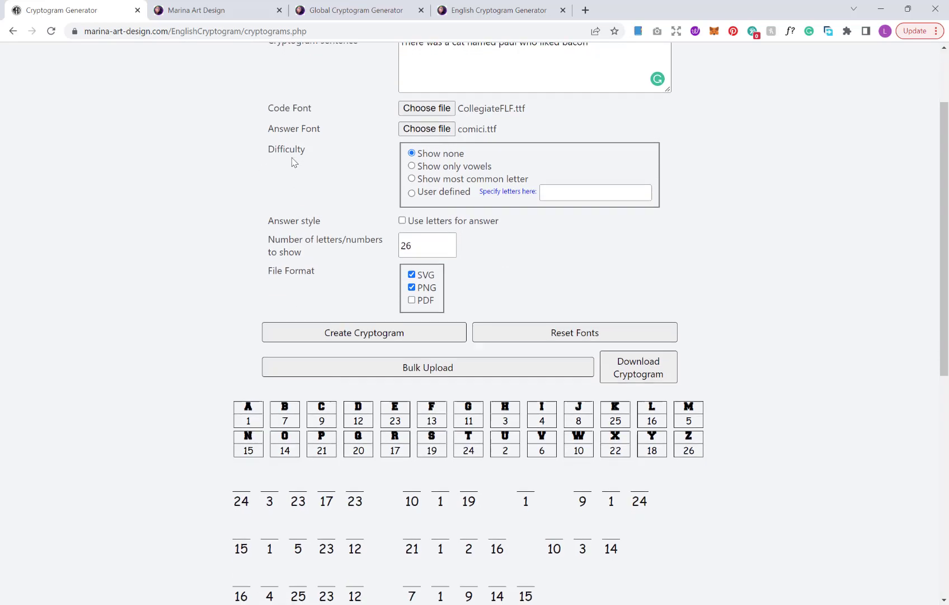
scroll(292, 157, "up", 1)
scroll(288, 154, "down", 1)
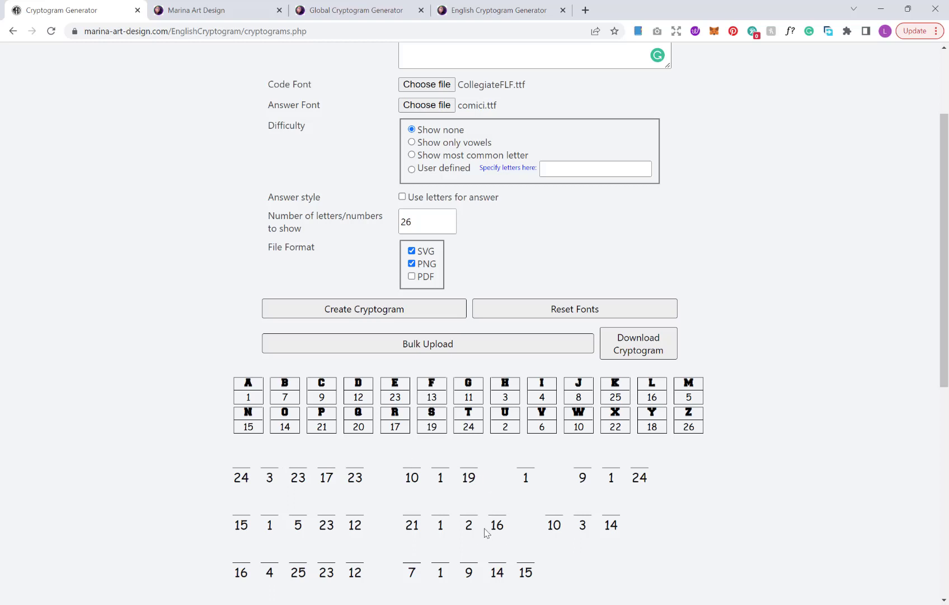
left_click(441, 157)
left_click(596, 170)
type("A")
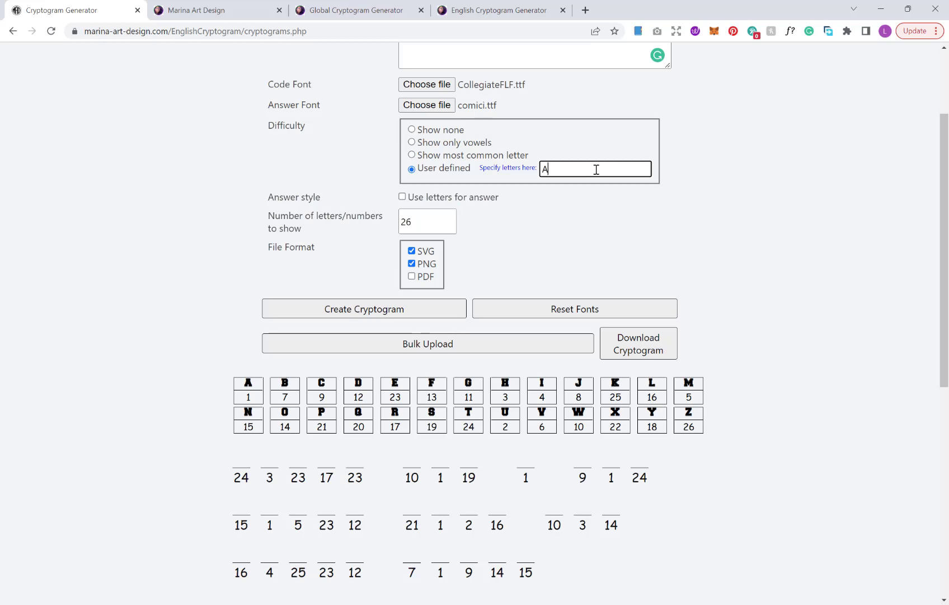
type("BG")
scroll(453, 204, "up", 3)
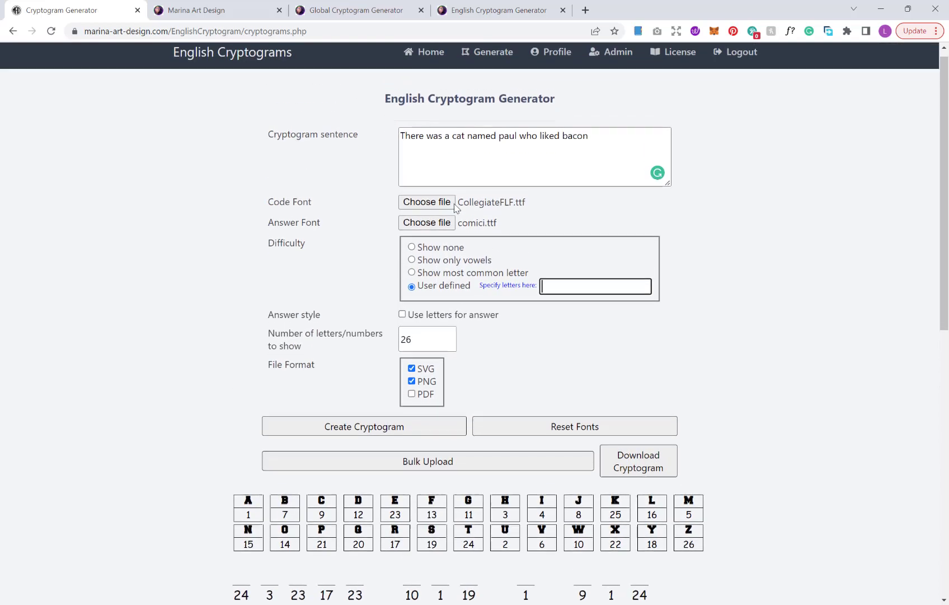
scroll(468, 325, "down", 1)
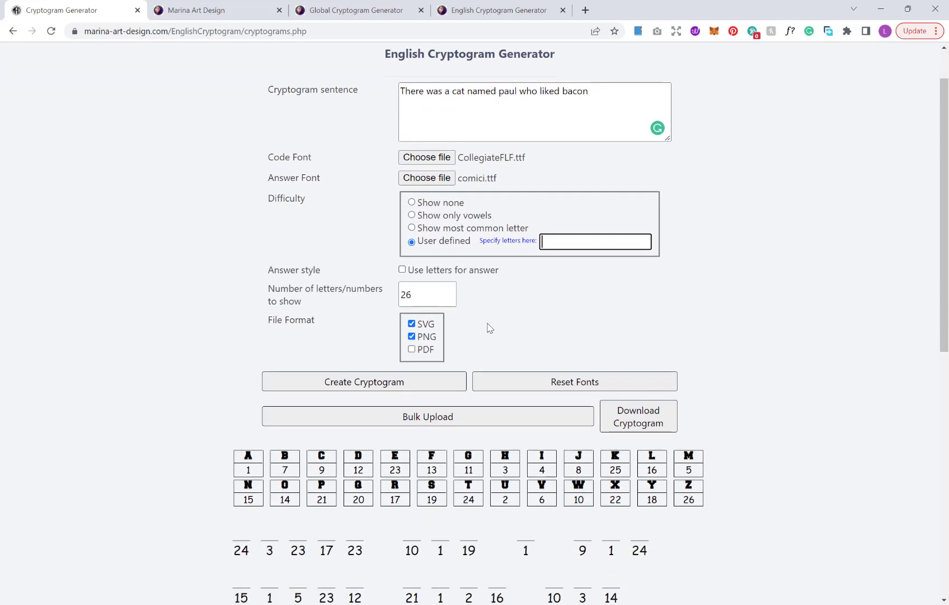
Set the answer style to use letters and check the new key and coded sentence in the preview
scroll(487, 327, "down", 1)
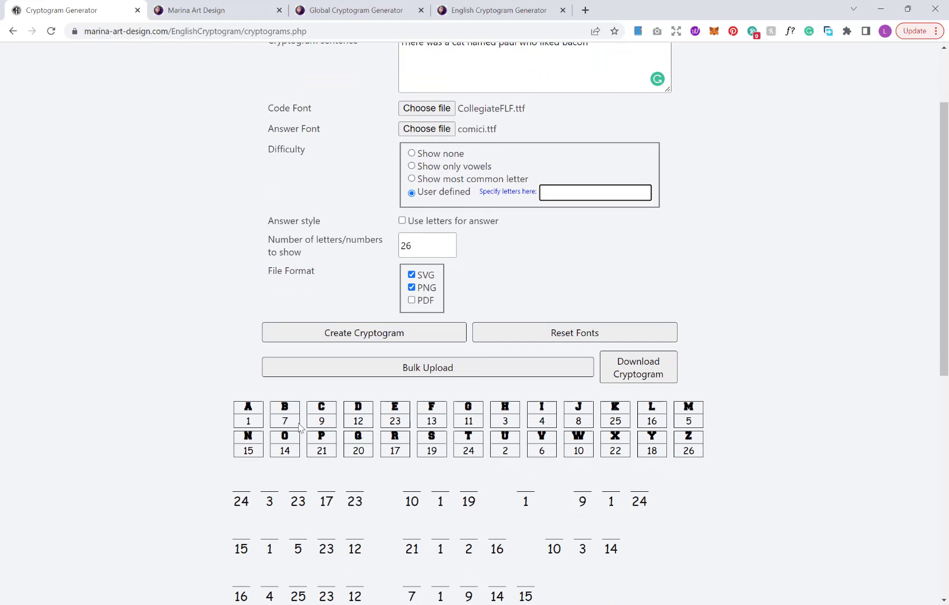
left_click(456, 223)
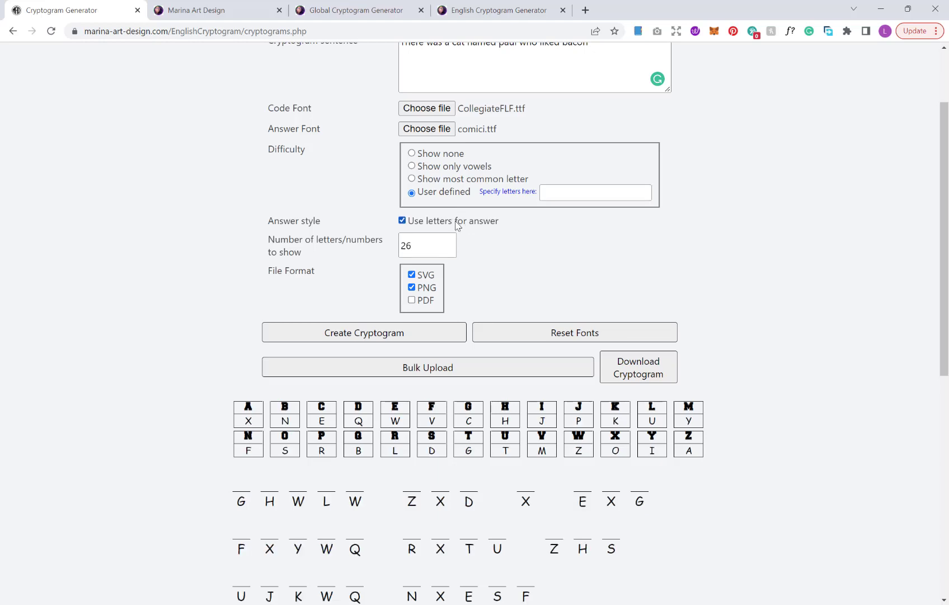
scroll(339, 483, "down", 4)
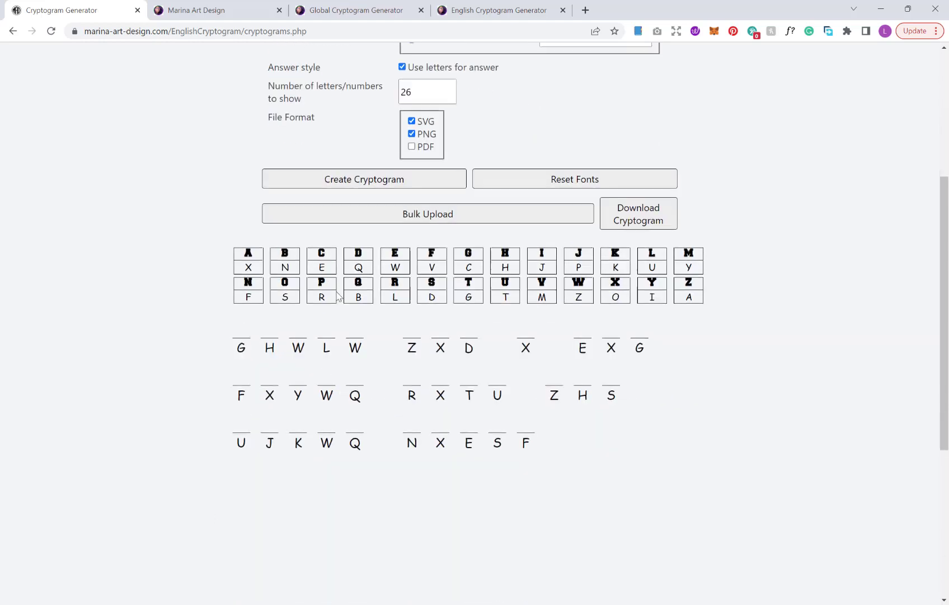
scroll(634, 189, "up", 3)
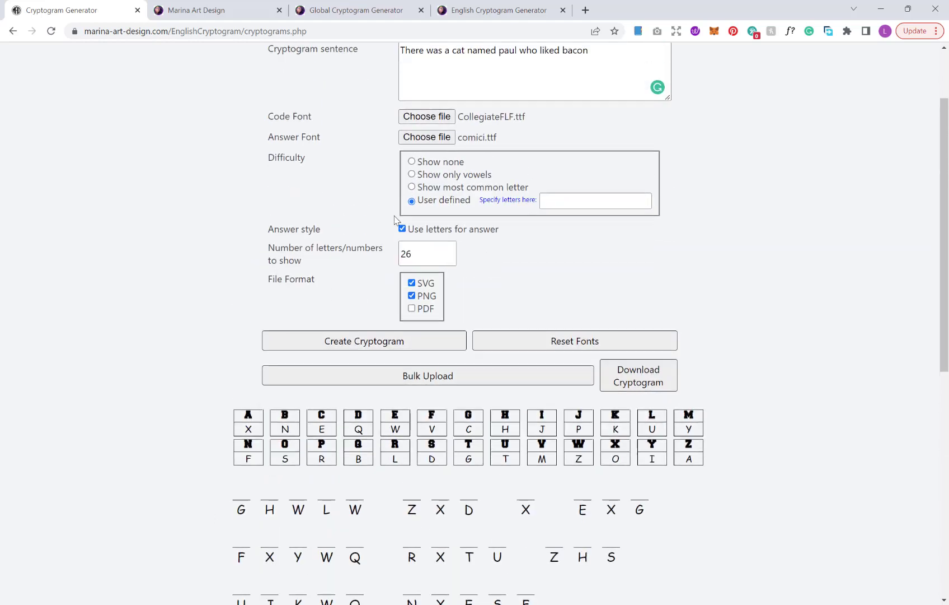
scroll(399, 224, "down", 1)
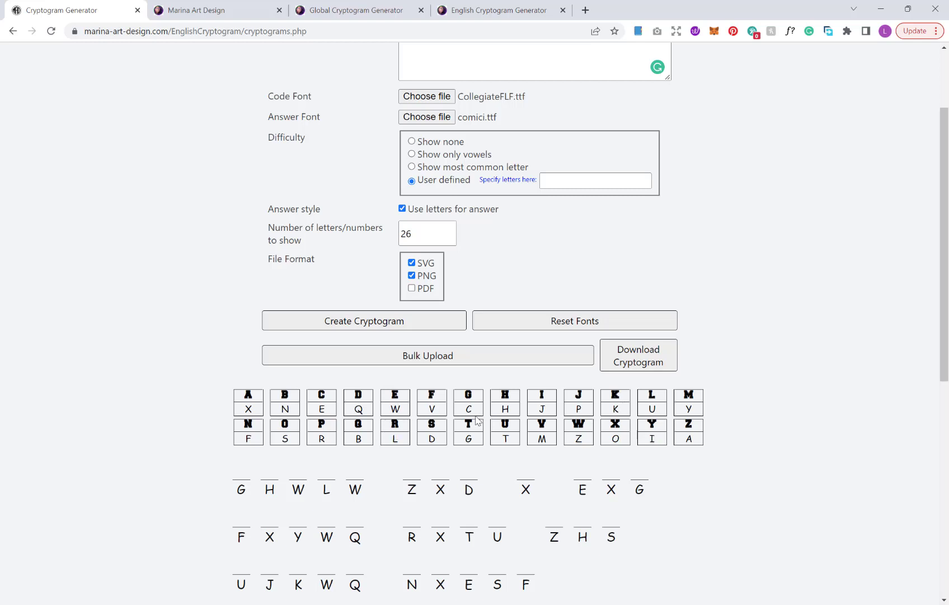
Lower the number of letters/numbers to show stepwise to 0, checking the key in the preview
double_click(449, 236)
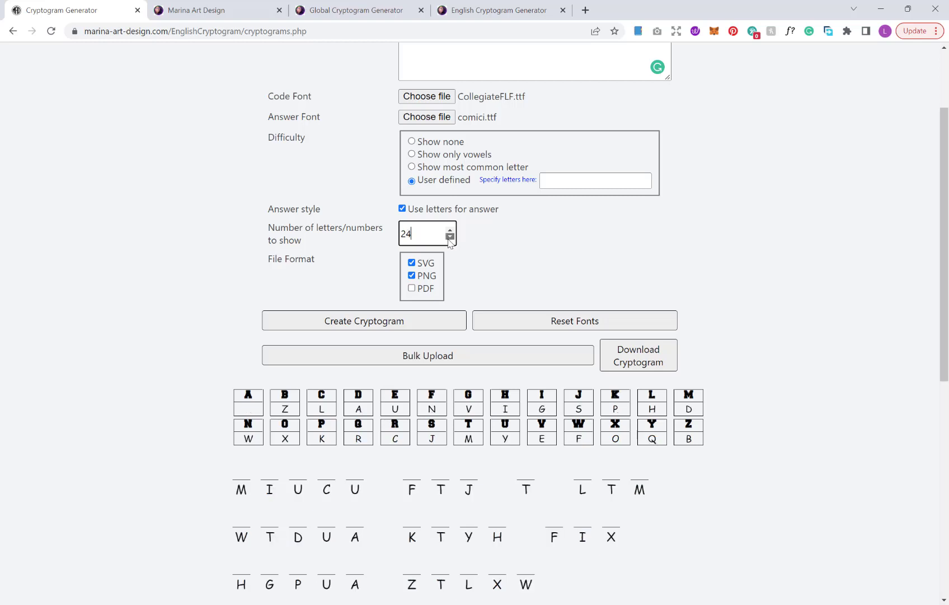
double_click(450, 236)
double_click(449, 237)
double_click(450, 237)
left_click(450, 237)
double_click(450, 237)
left_click(449, 237)
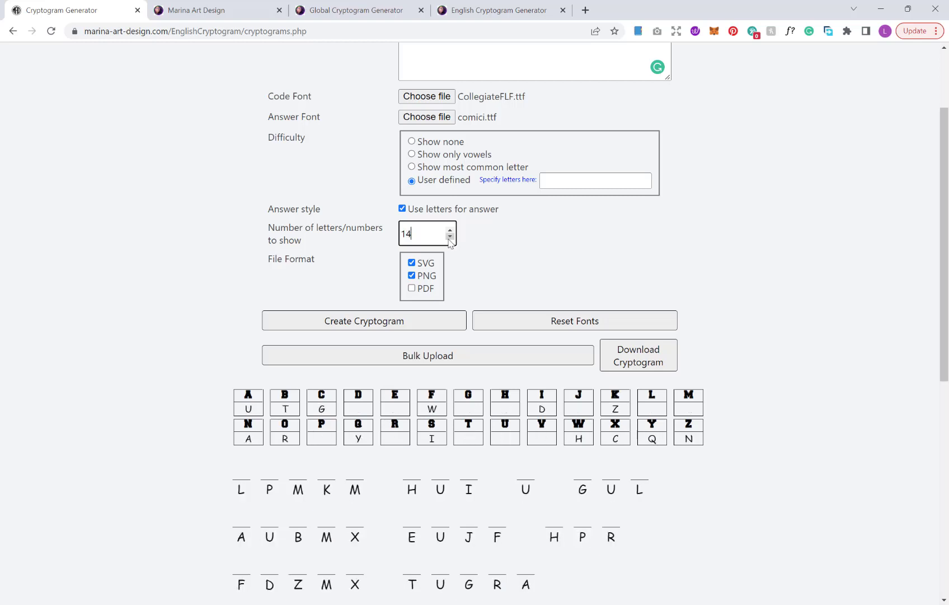
double_click(449, 237)
double_click(449, 236)
left_click(450, 237)
left_click(450, 237)
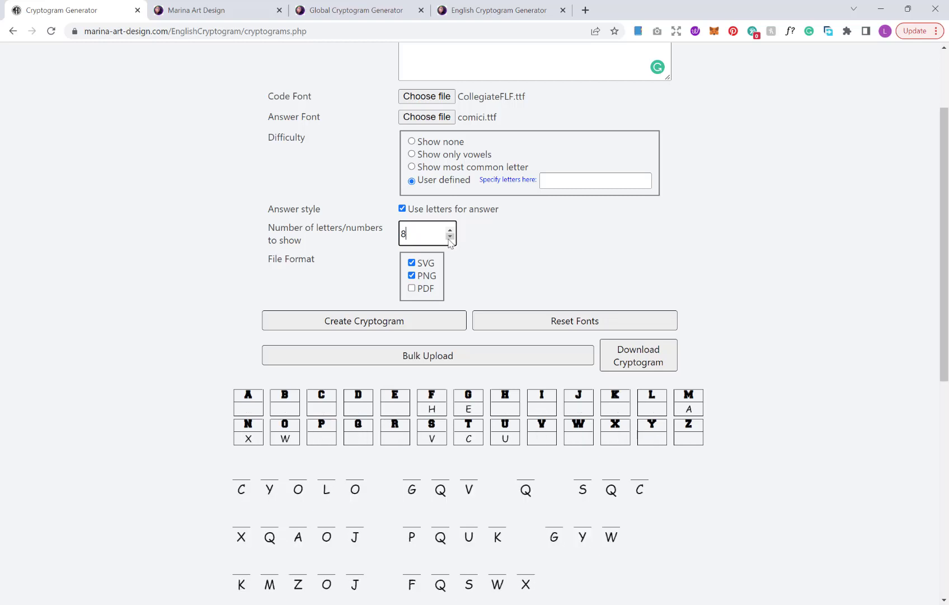
double_click(450, 237)
double_click(449, 237)
left_click(450, 236)
left_click(449, 237)
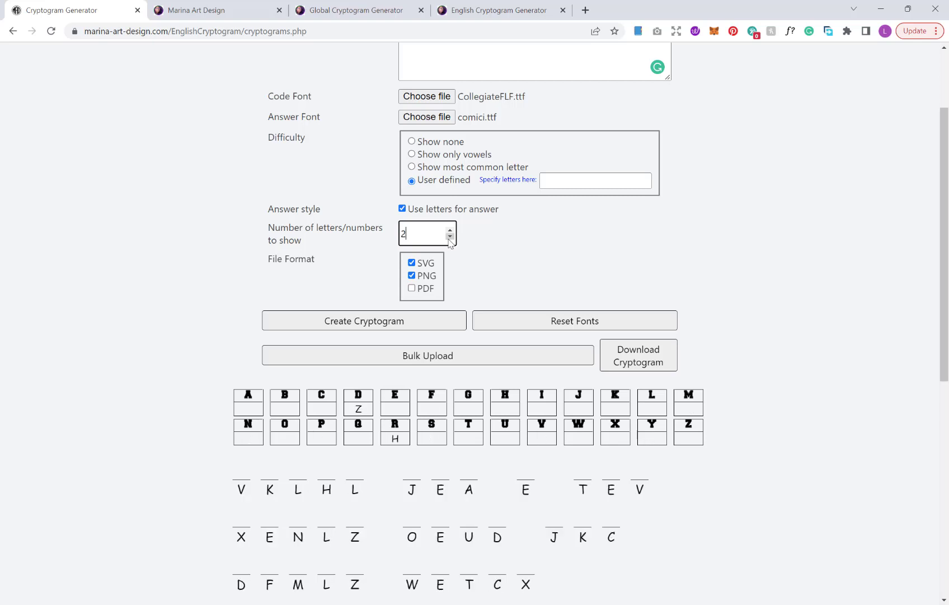
left_click(449, 237)
left_click(449, 237)
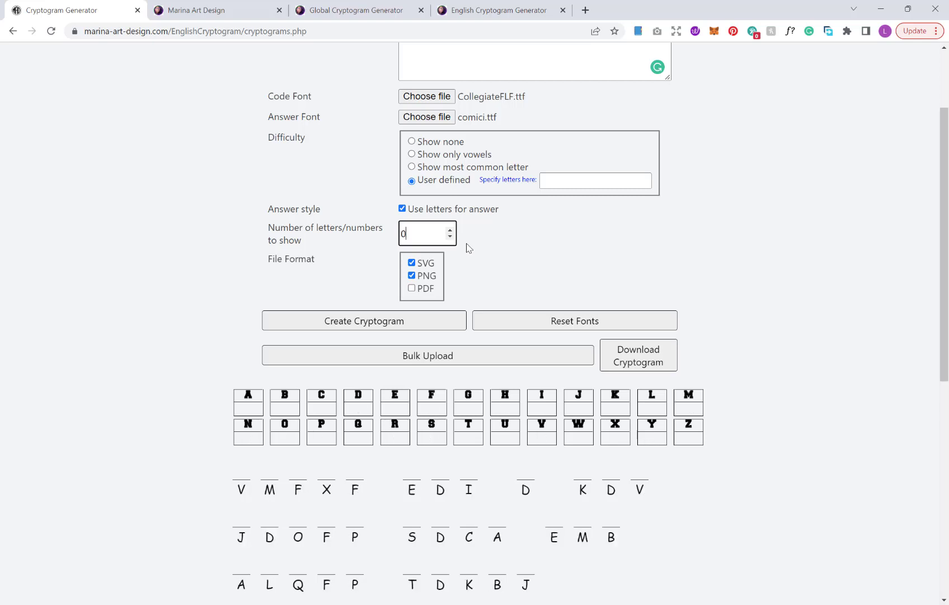
scroll(469, 241, "up", 2)
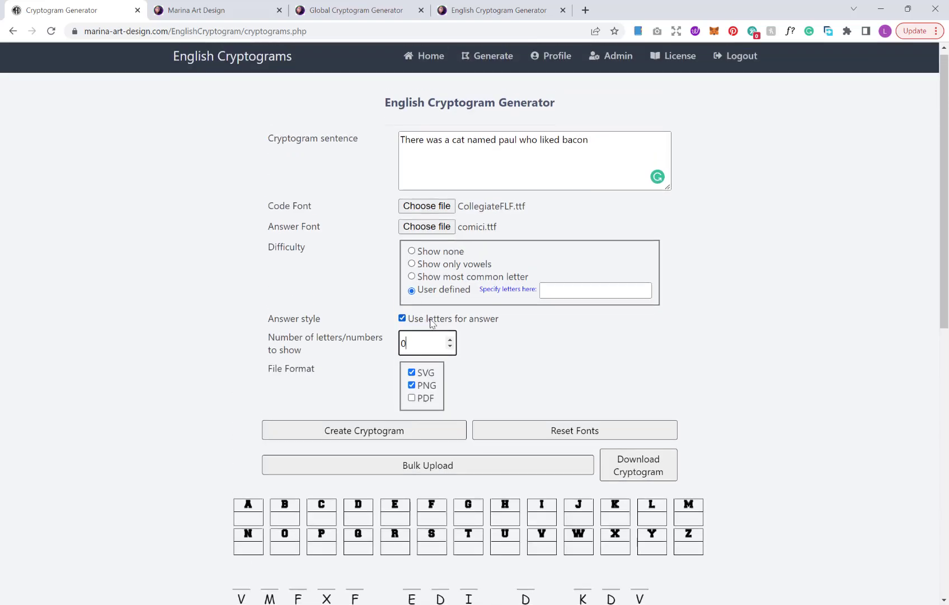
scroll(473, 302, "down", 4)
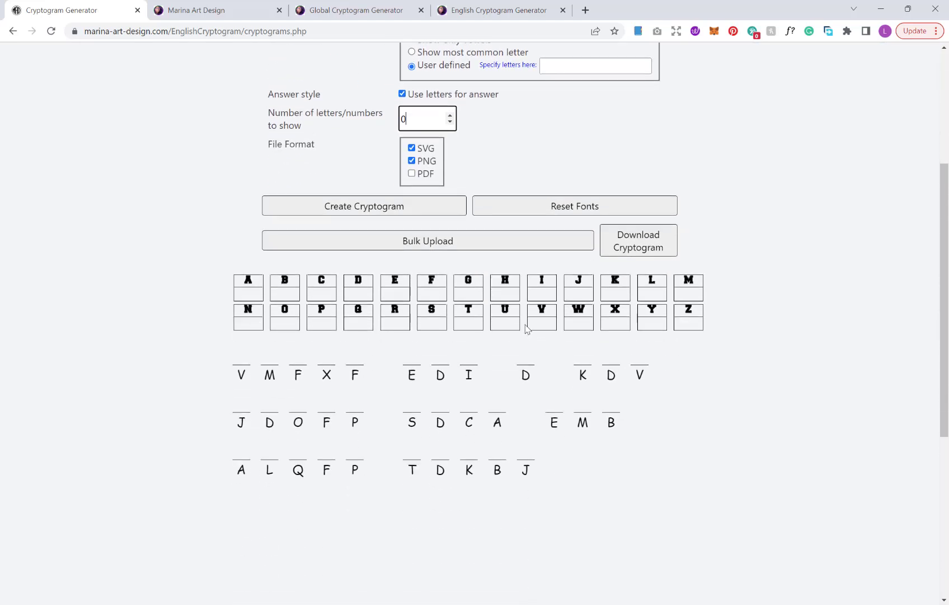
Add PDF to the file formats and create the cryptogram again
scroll(528, 328, "up", 2)
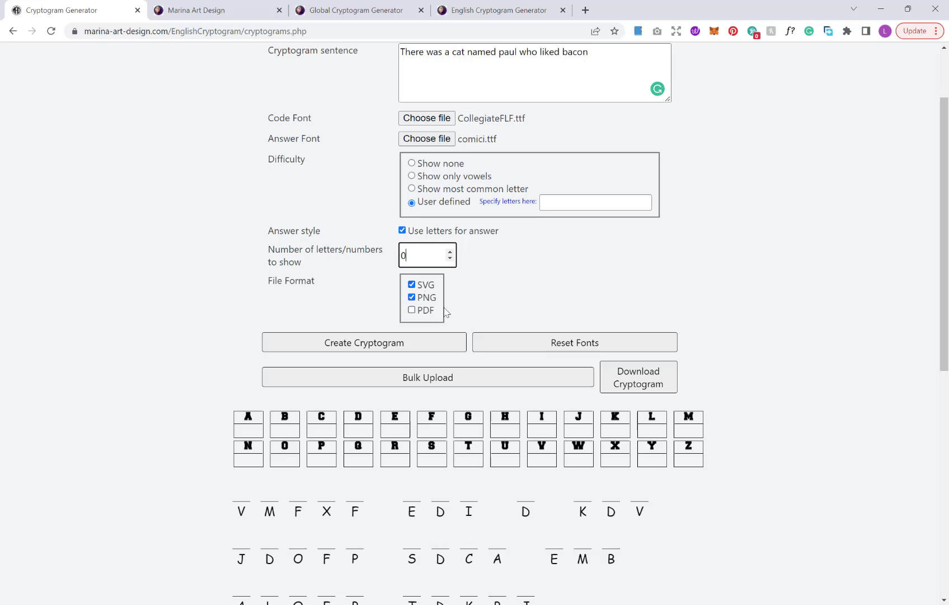
left_click(427, 310)
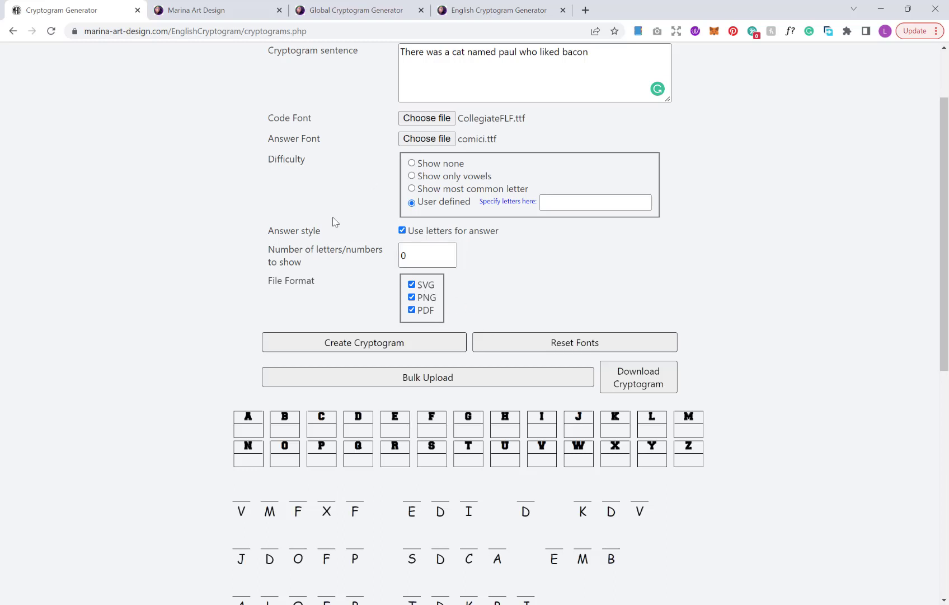
scroll(336, 224, "up", 2)
scroll(357, 234, "down", 3)
scroll(353, 193, "up", 1)
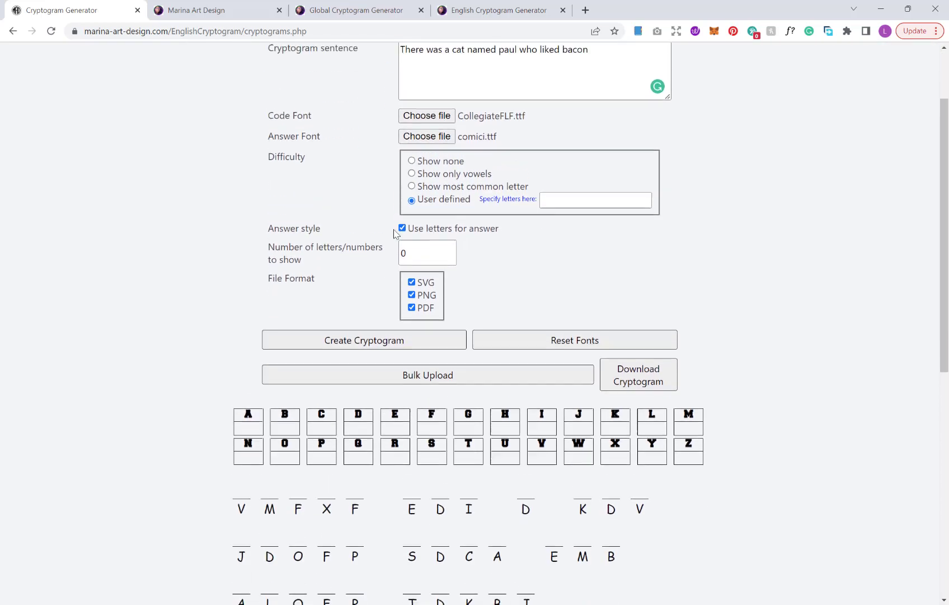
scroll(394, 234, "up", 1)
left_click(368, 374)
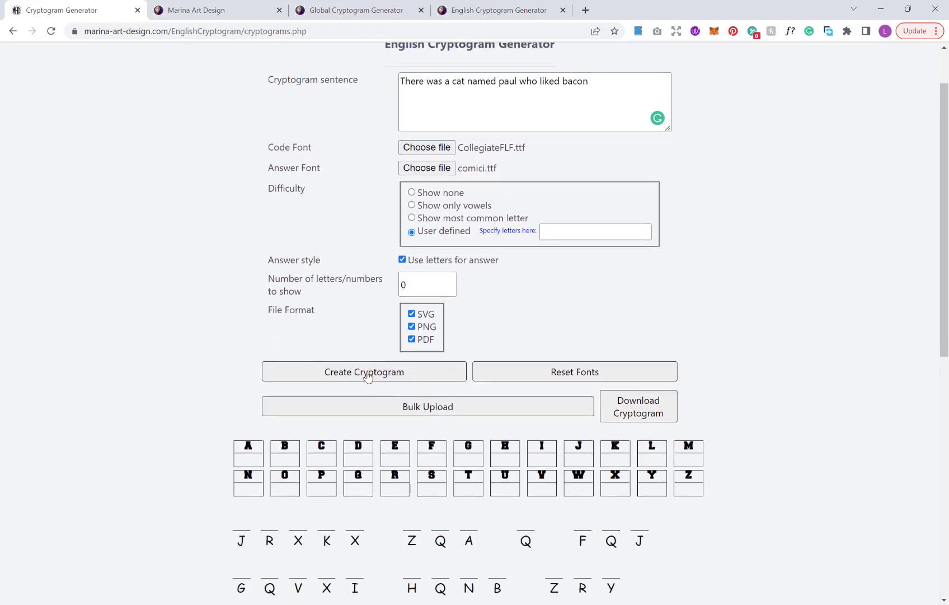
scroll(407, 337, "down", 2)
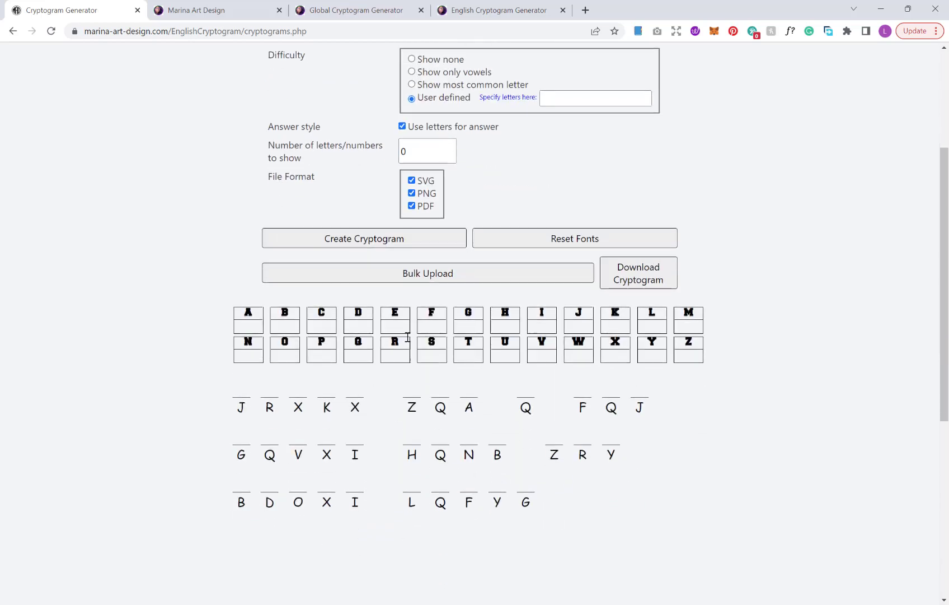
Download the cryptogram and open the generated zip archive
left_click(630, 275)
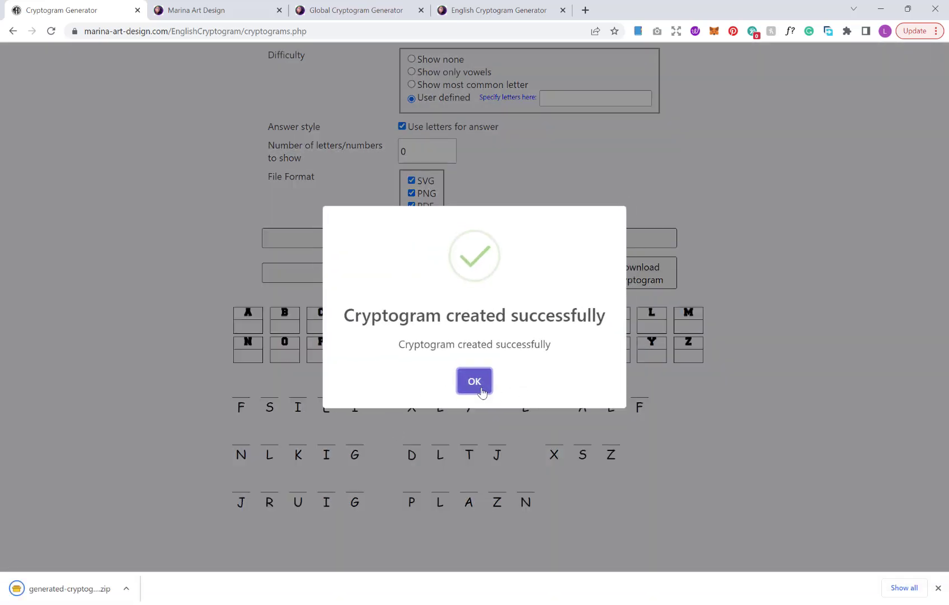
left_click(478, 387)
left_click(97, 590)
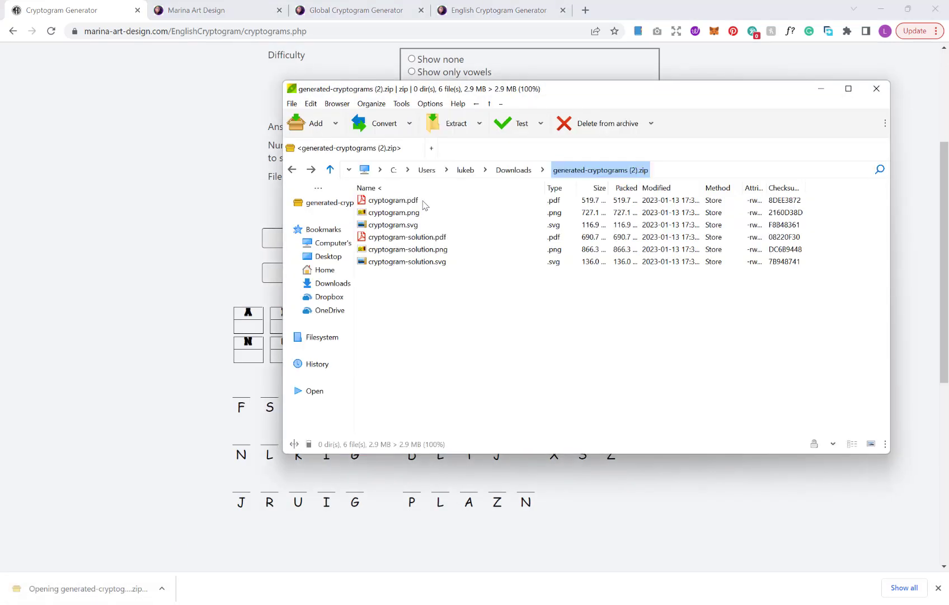
View cryptogram.png and cryptogram-solution.png from the archive, closing each image and the archive after checking
double_click(407, 212)
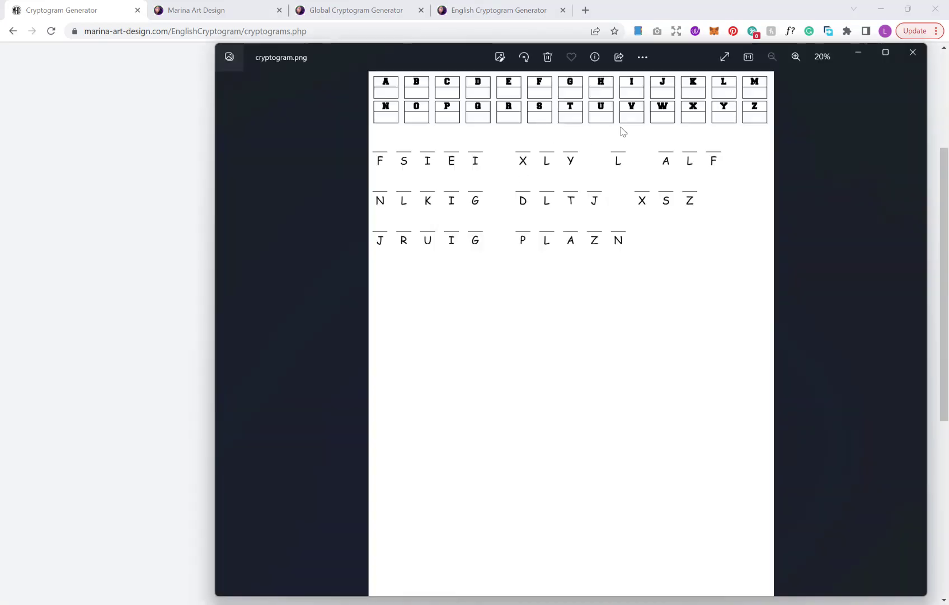
left_click(913, 52)
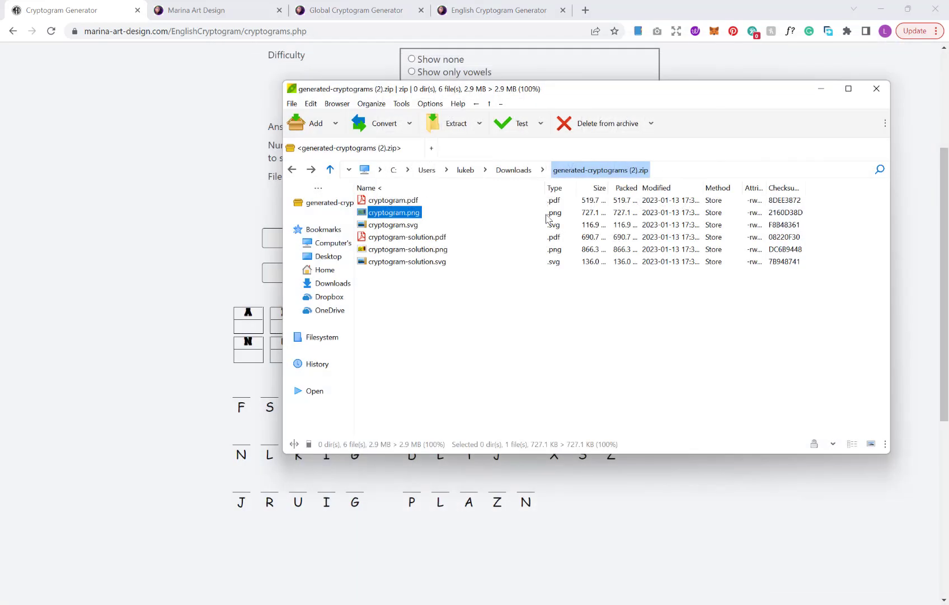
double_click(437, 250)
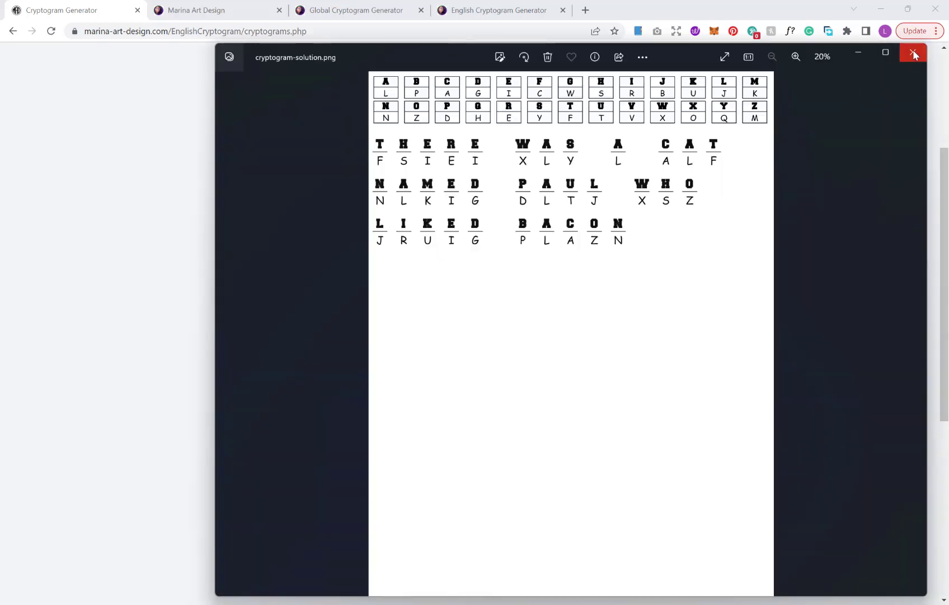
left_click(913, 53)
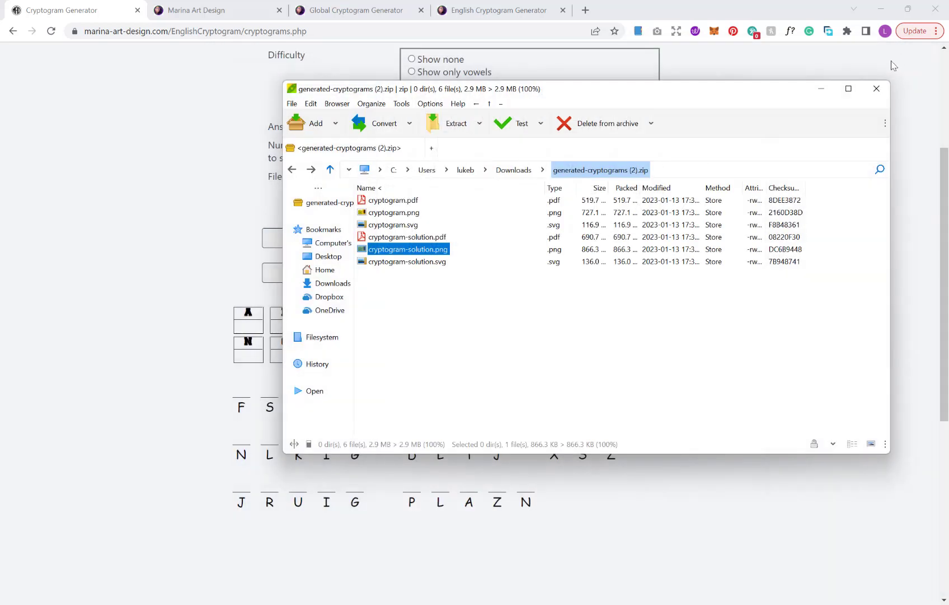
left_click(883, 85)
scroll(568, 193, "up", 1)
scroll(570, 196, "up", 3)
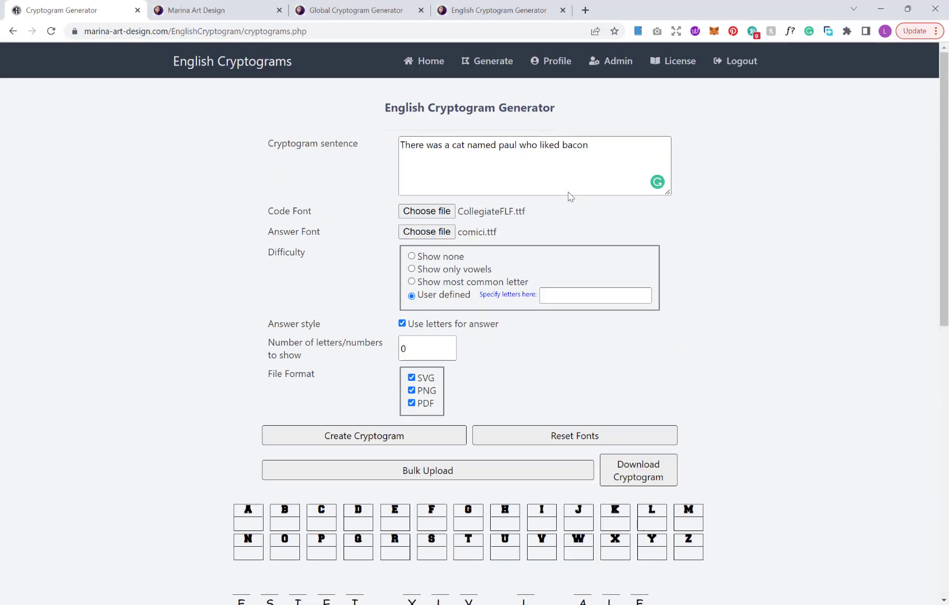
scroll(569, 192, "down", 3)
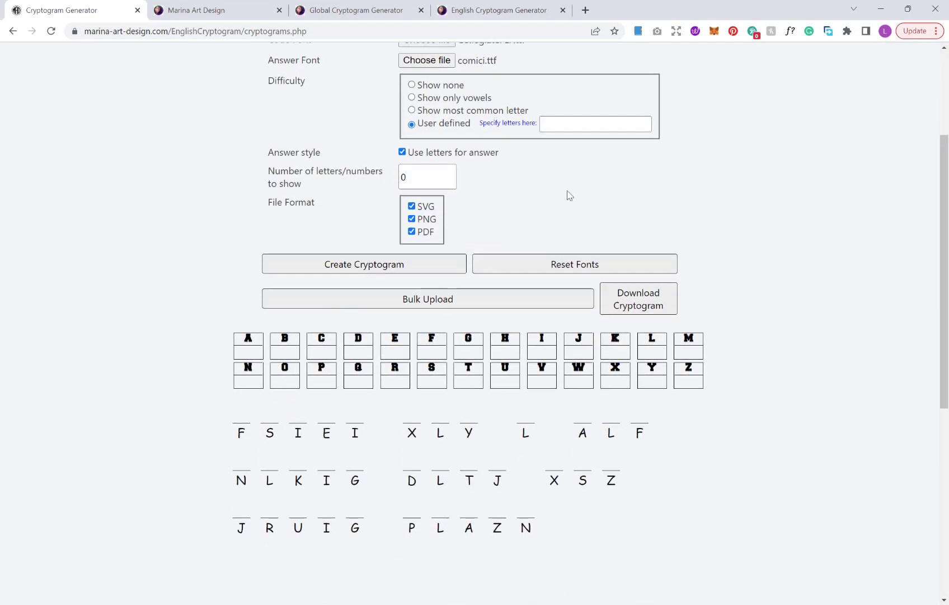
scroll(569, 194, "down", 3)
scroll(409, 157, "up", 4)
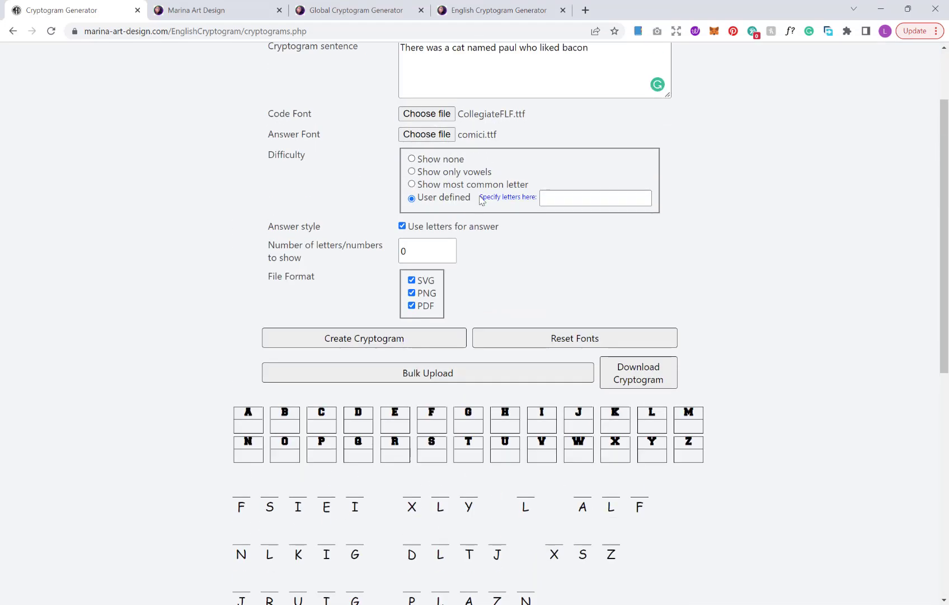
scroll(513, 187, "up", 1)
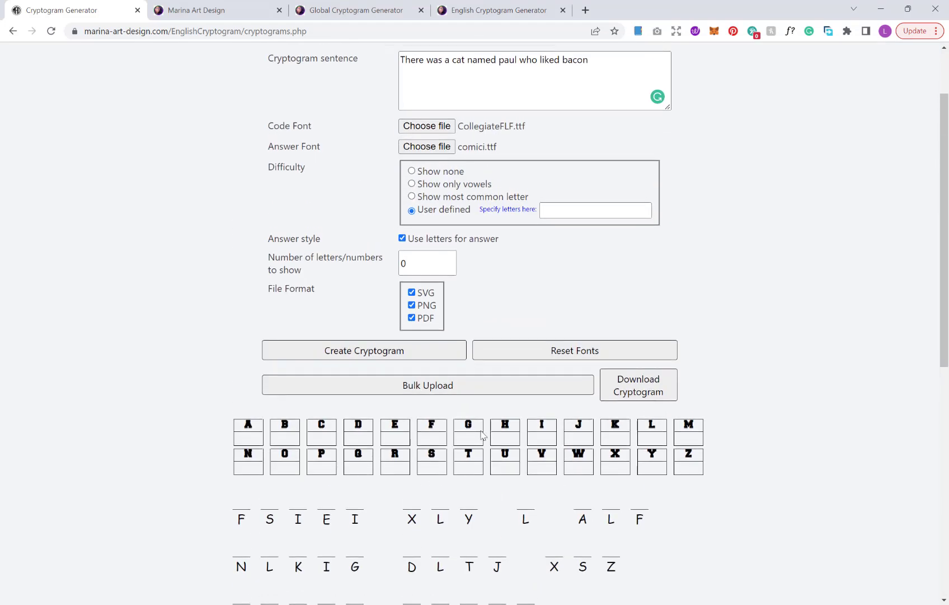
Compare the bulk upload settings with the sentence rows of the Cryptogram MAD workbook in Excel, and dismiss the settings without uploading
left_click(427, 390)
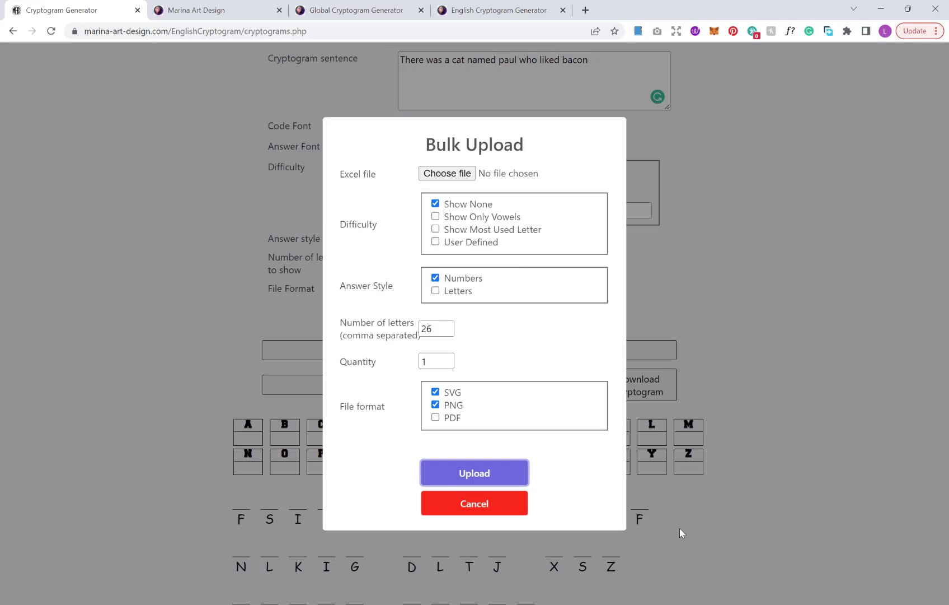
left_click(684, 602)
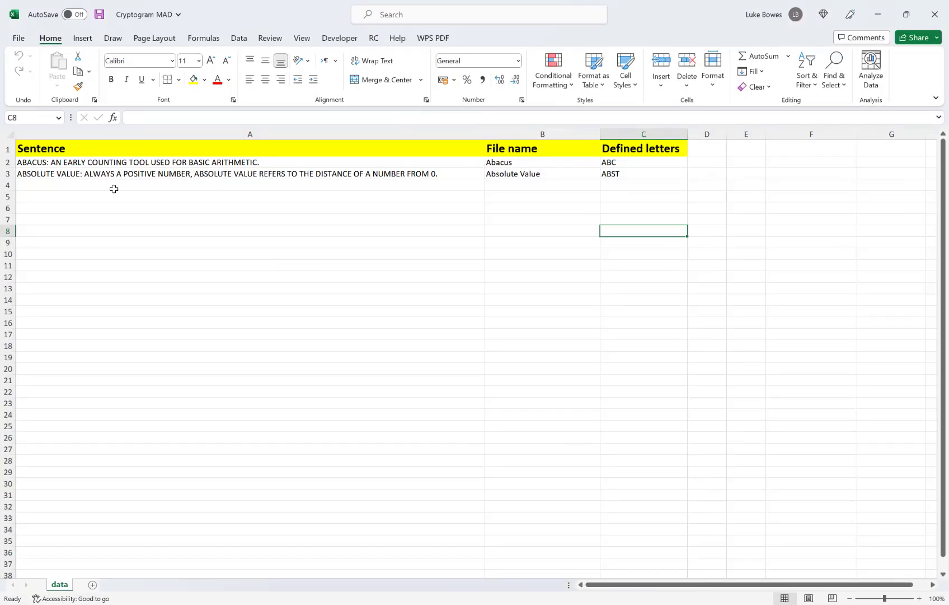
left_click(99, 163)
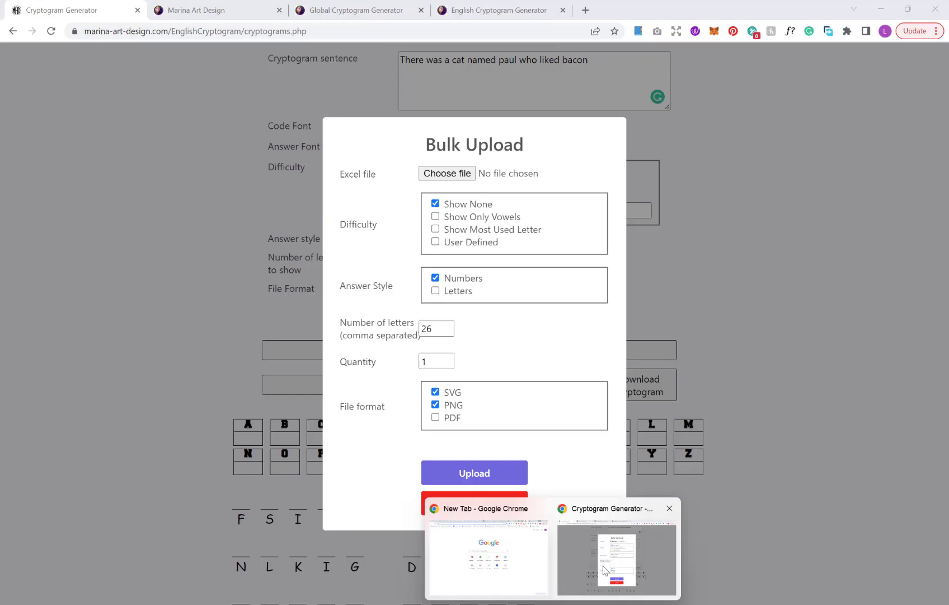
left_click(616, 547)
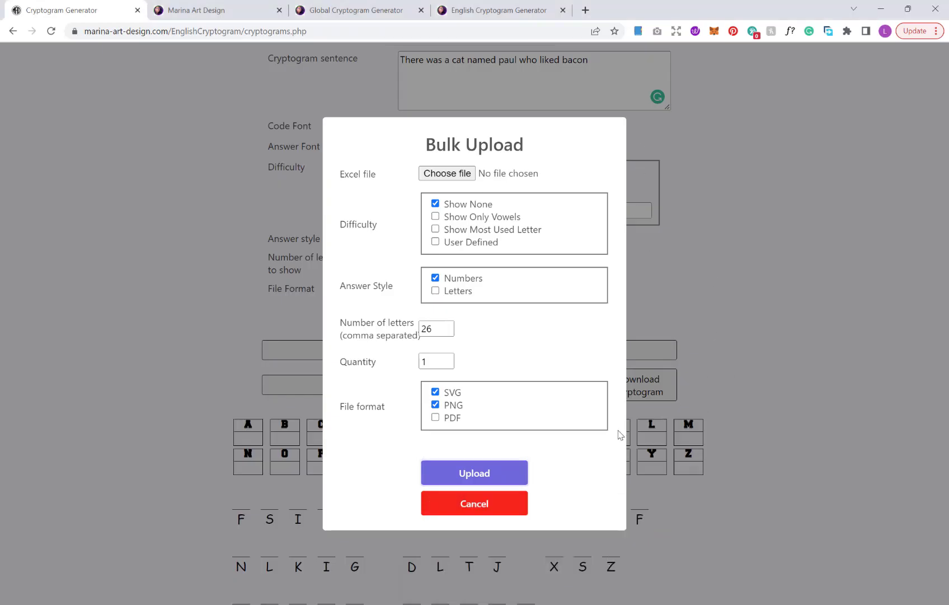
left_click(494, 505)
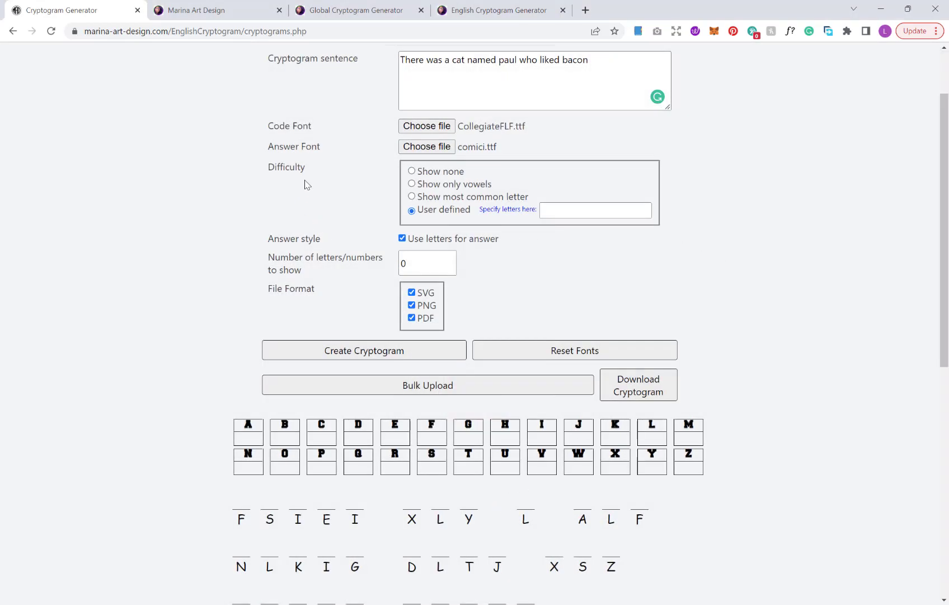
Switch to the Cryptogram MAD workbook in Excel to check the Defined letters column, and return to the generator page
scroll(364, 177, "up", 1)
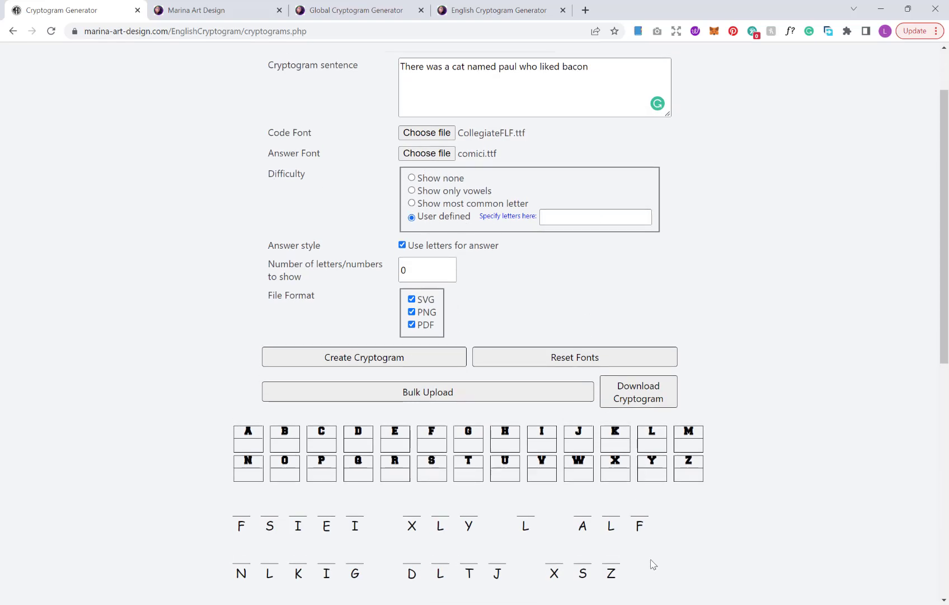
left_click(680, 563)
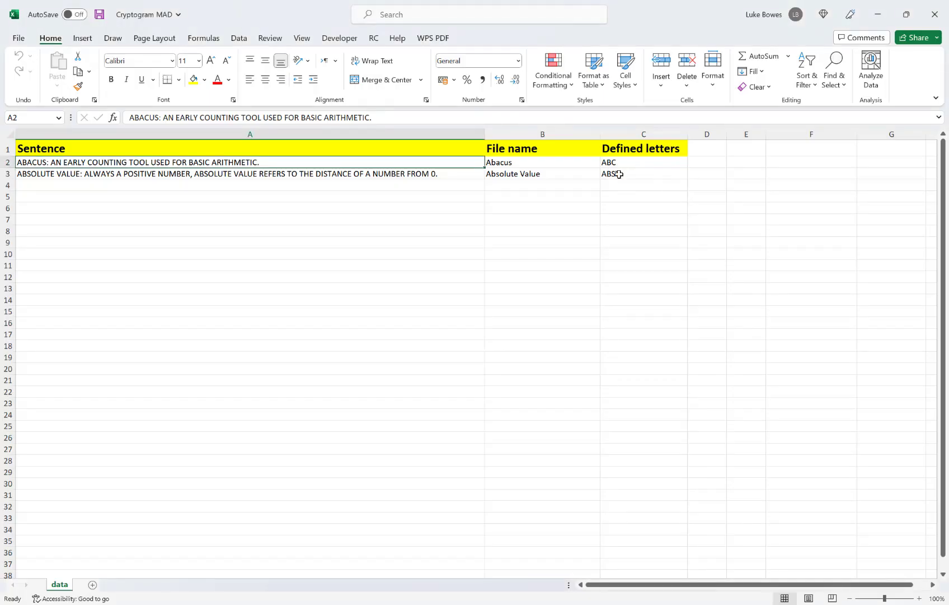
left_click(877, 14)
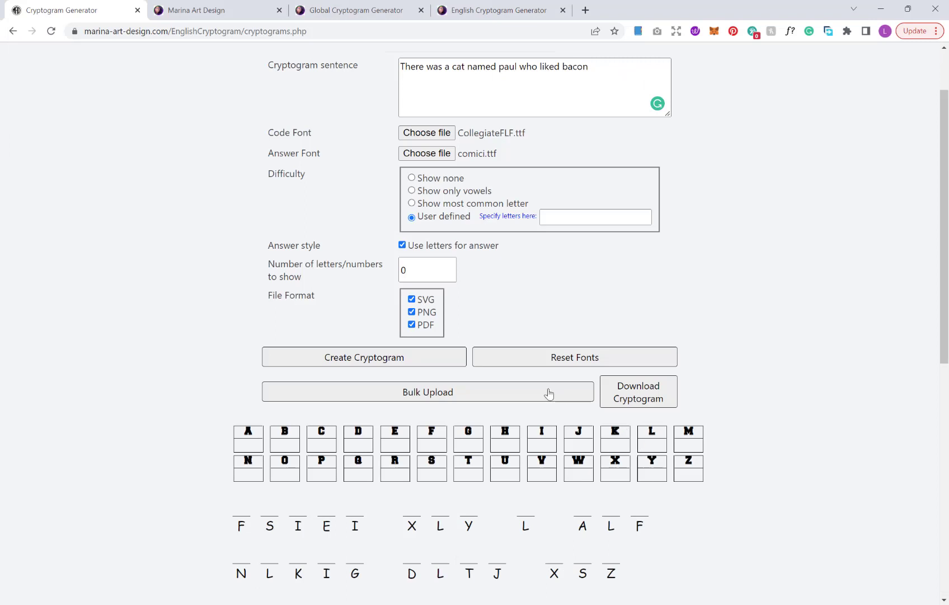
Open the bulk upload settings and choose the Cryptogram MAD workbook from Downloads as the Excel file
left_click(460, 401)
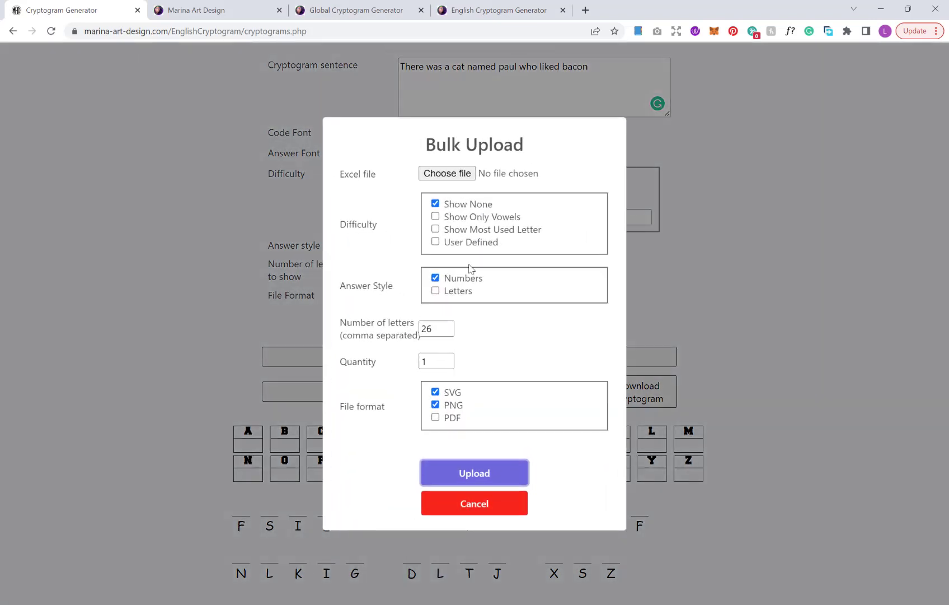
left_click(447, 174)
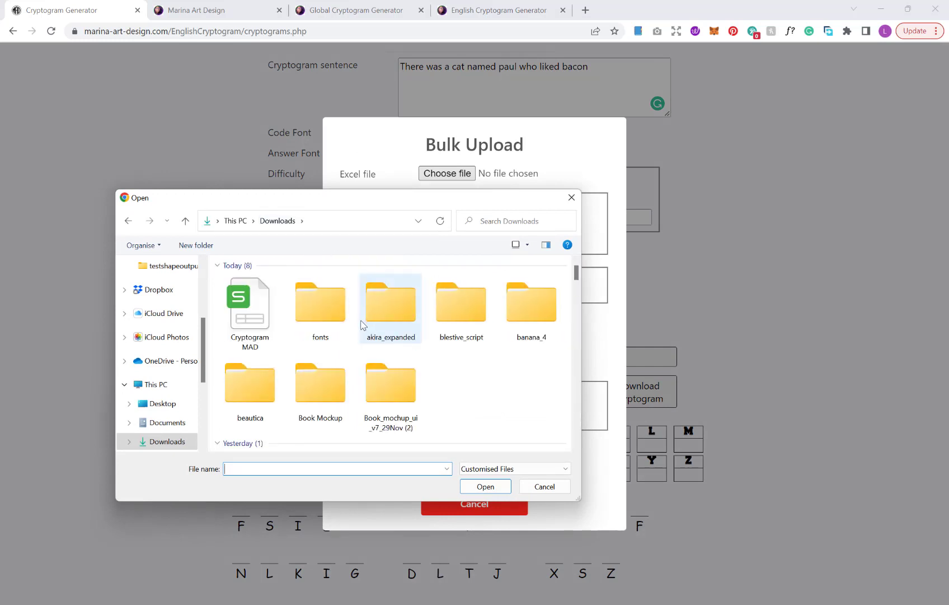
left_click(243, 317)
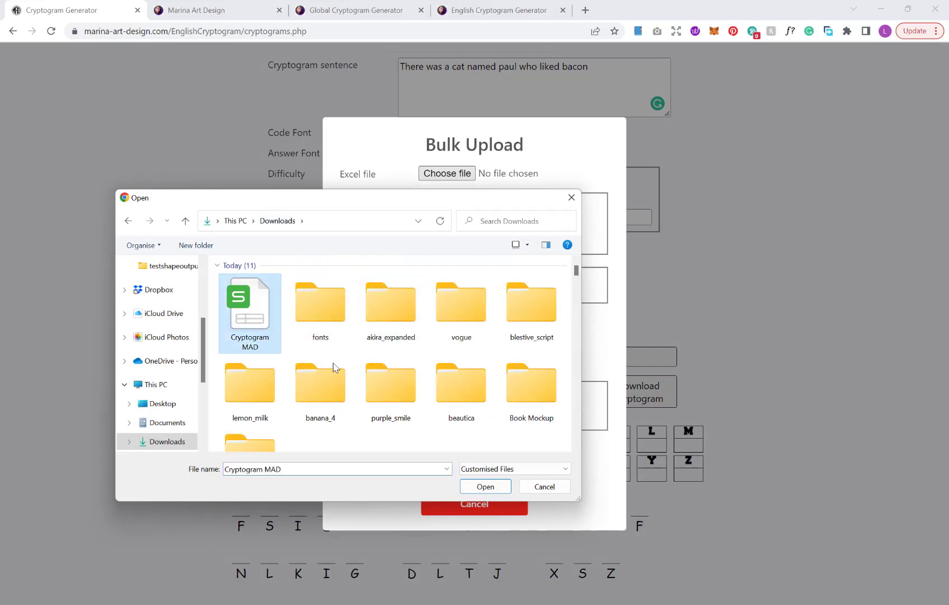
left_click(485, 486)
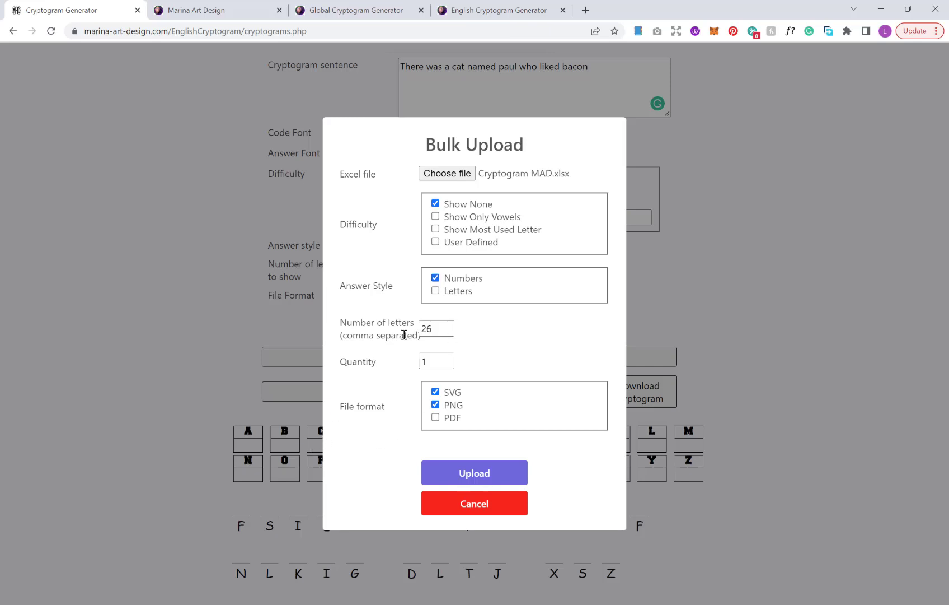
Set the number of letters to 0, add PDF to the file formats, and upload the sheet to generate the cryptograms
left_click(436, 329)
left_click_drag(453, 327, 365, 323)
type("0")
left_click(454, 419)
left_click(485, 477)
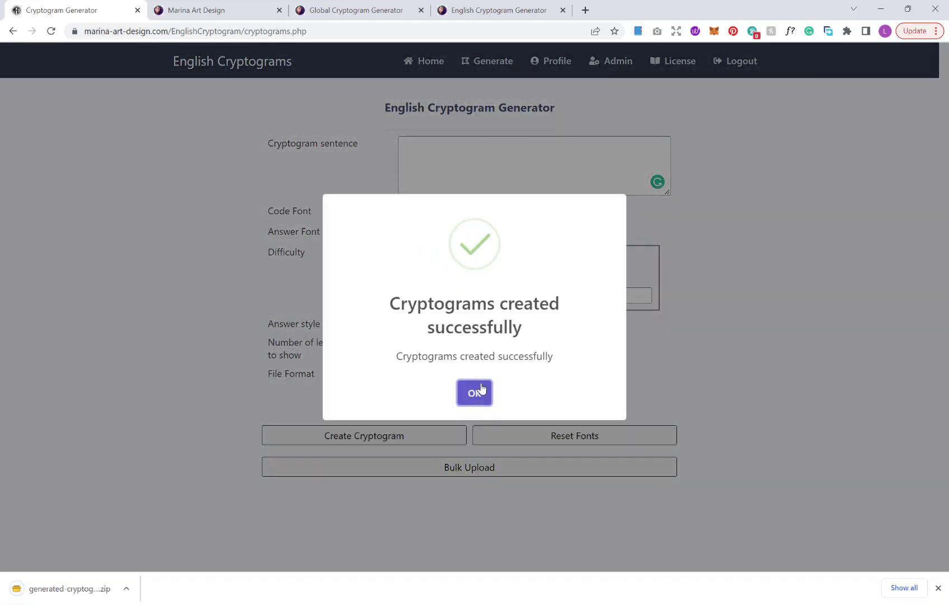
left_click(480, 392)
Open the downloaded zip archive and view the Abacus puzzle and solution PNGs, closing each image after checking
left_click(101, 594)
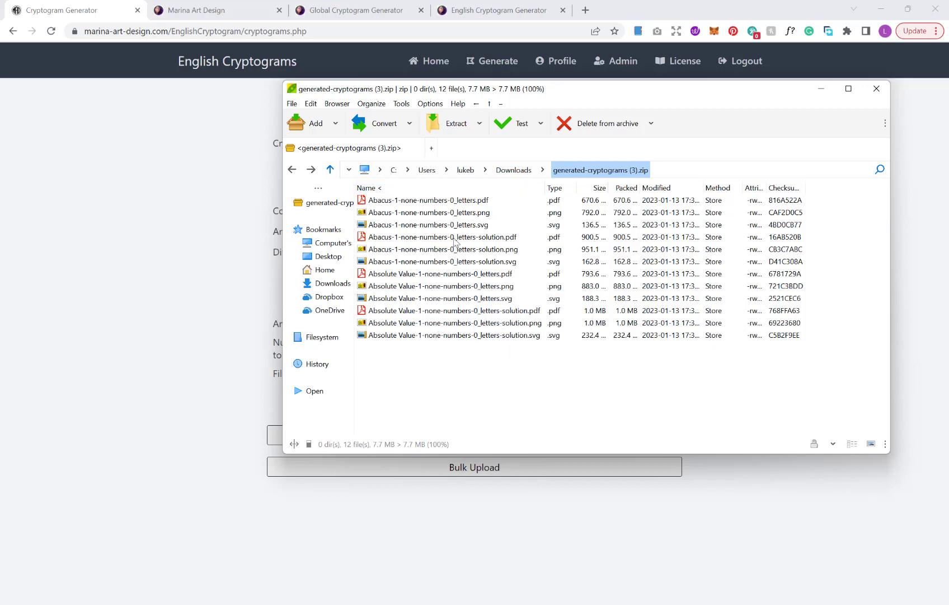
double_click(428, 213)
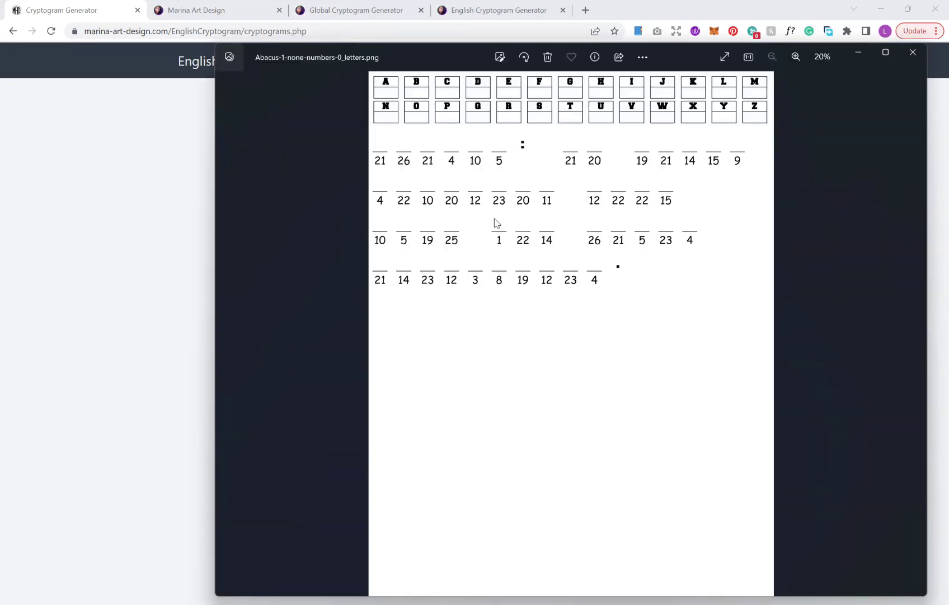
left_click(915, 55)
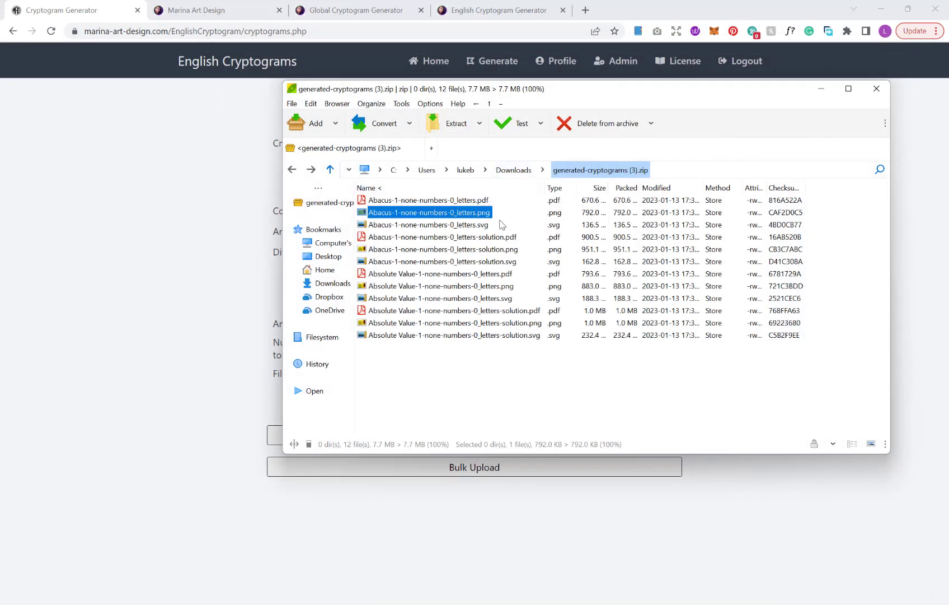
double_click(511, 250)
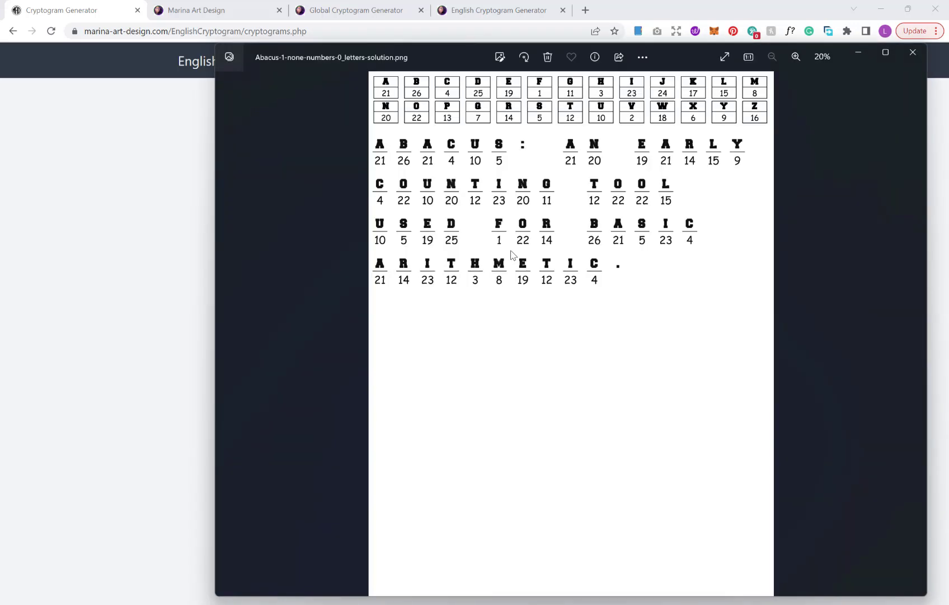
left_click(913, 51)
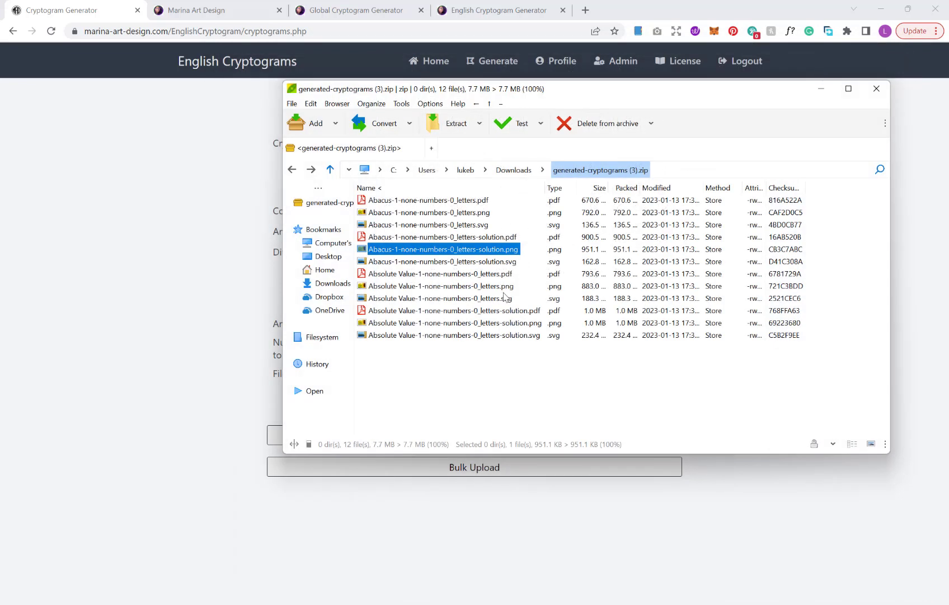
View the Absolute Value puzzle PNG, close it, and open the matching solution PNG
double_click(438, 286)
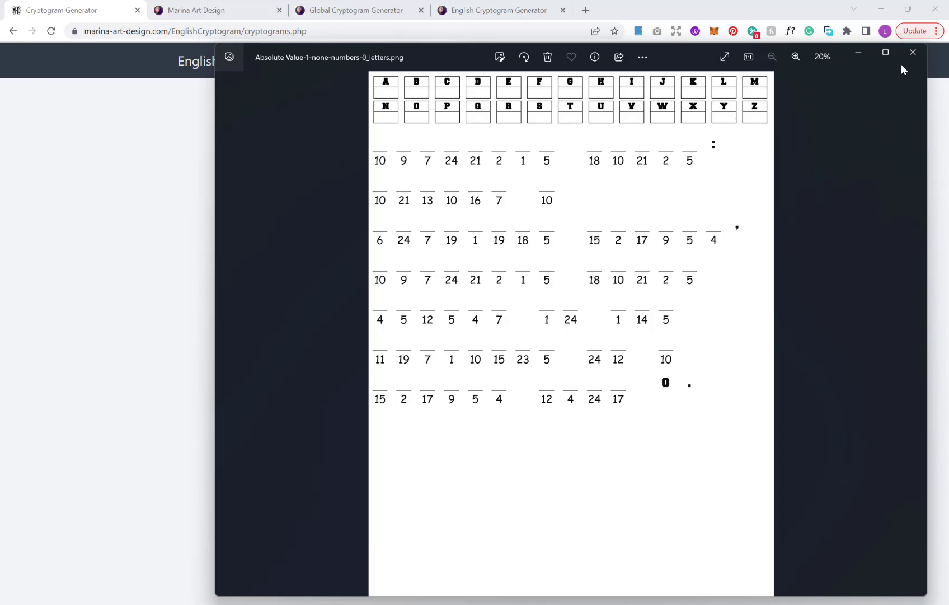
left_click(913, 51)
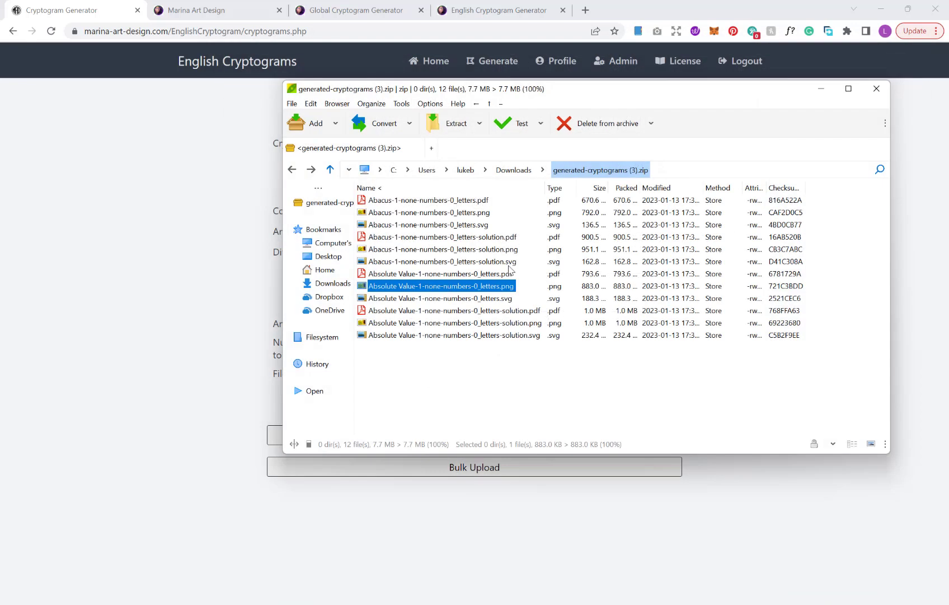
double_click(476, 323)
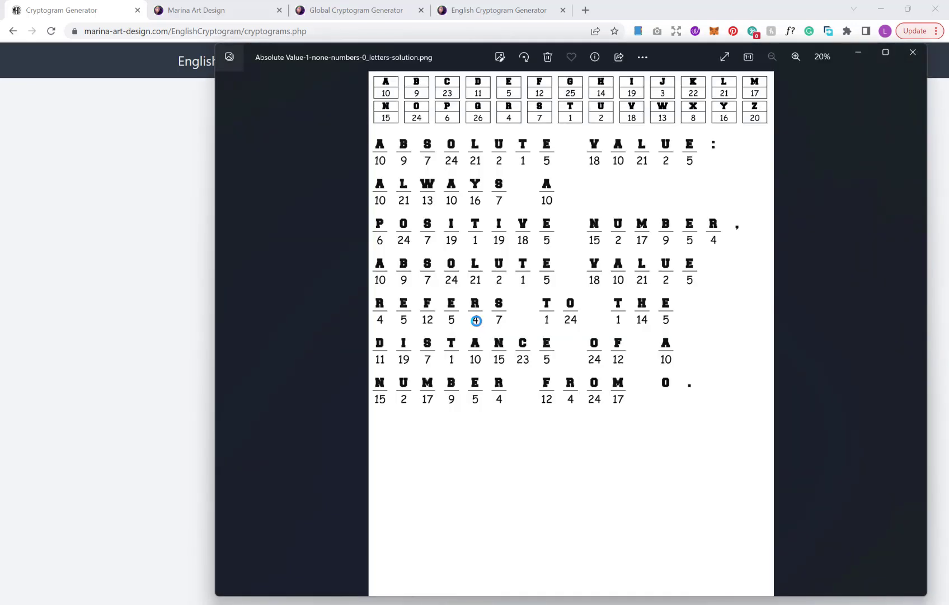